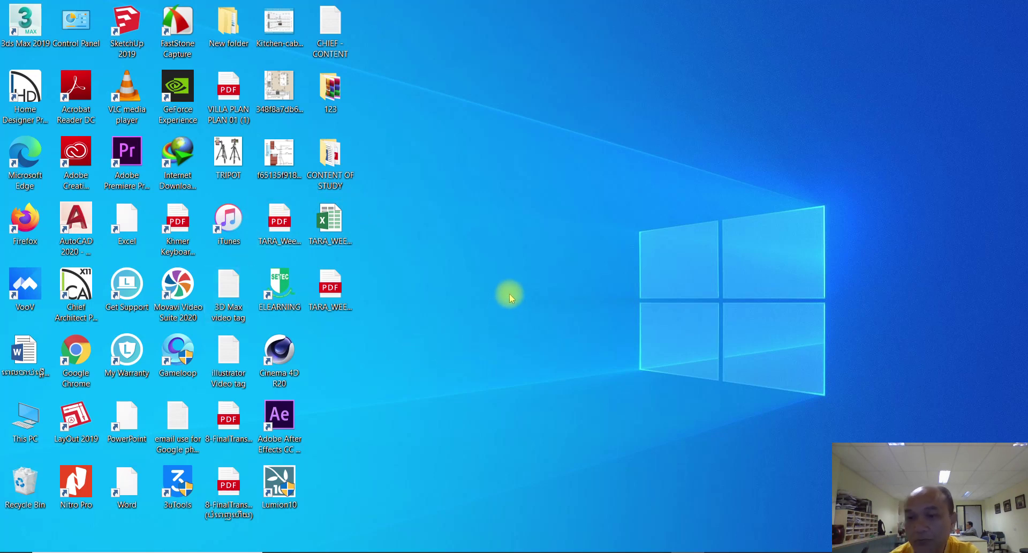
Launch Home Designer Pro 2021 from its desktop shortcut to reach the Welcome dialog
click(17, 89)
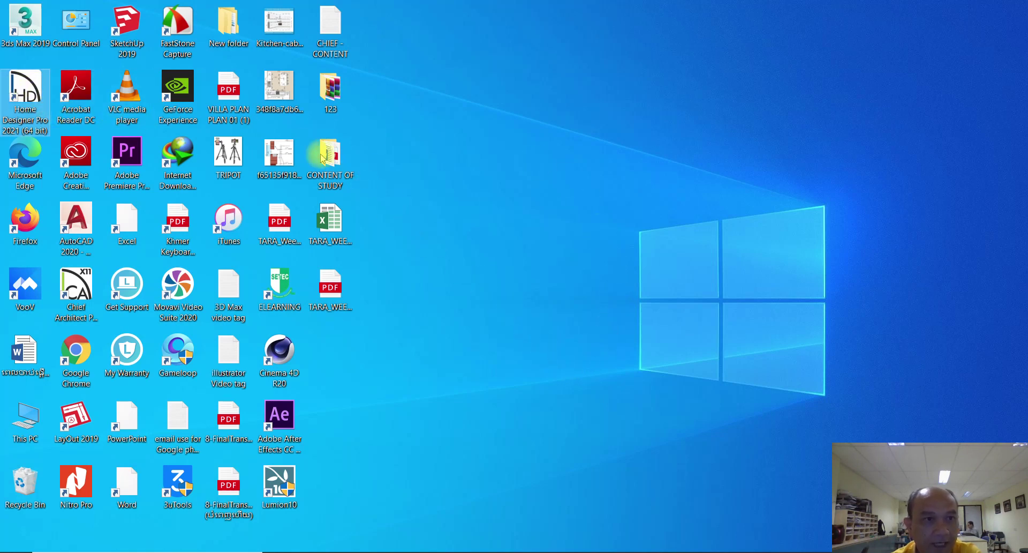
click(86, 292)
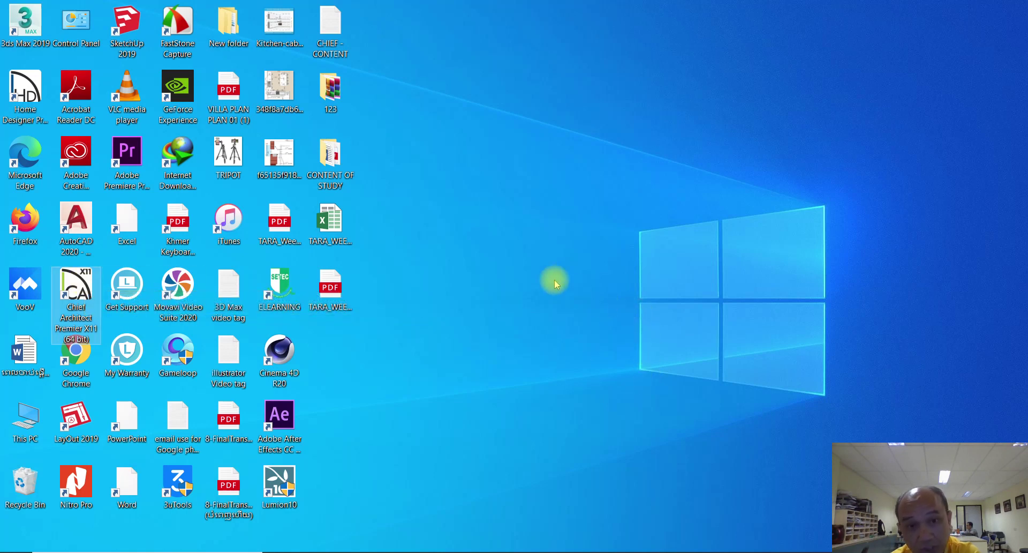
click(26, 88)
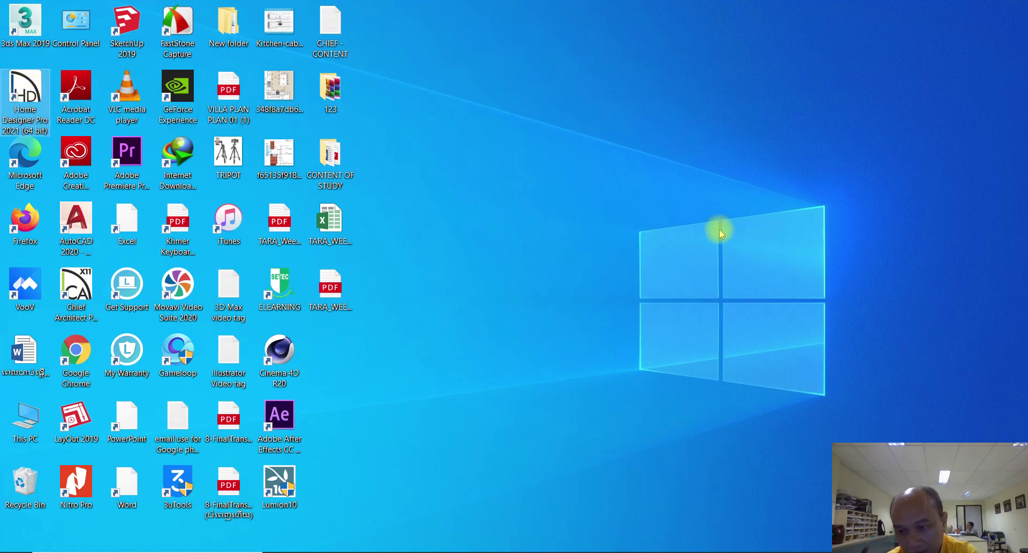
key(Return)
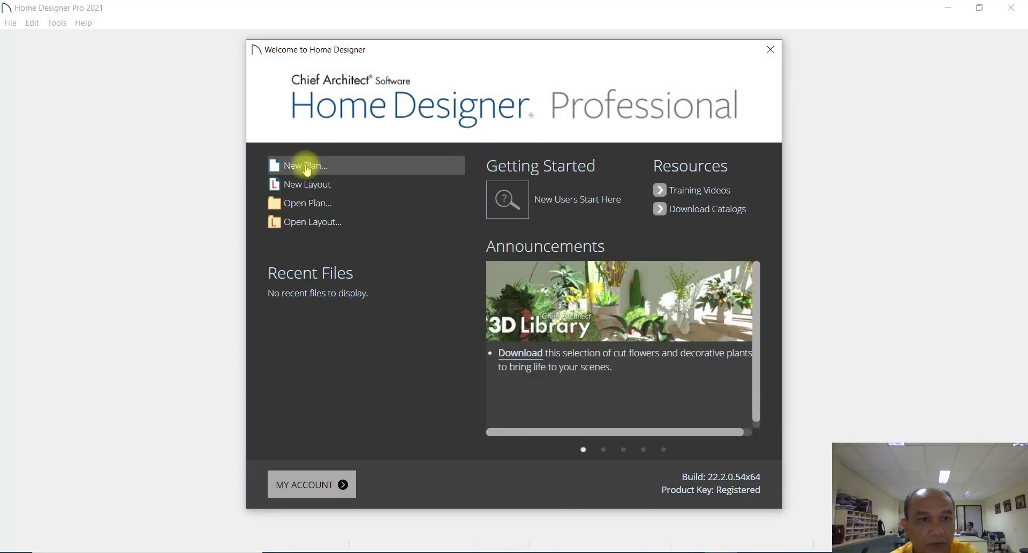
Choose New Plan from the Welcome dialog to open Create New Plan
click(307, 167)
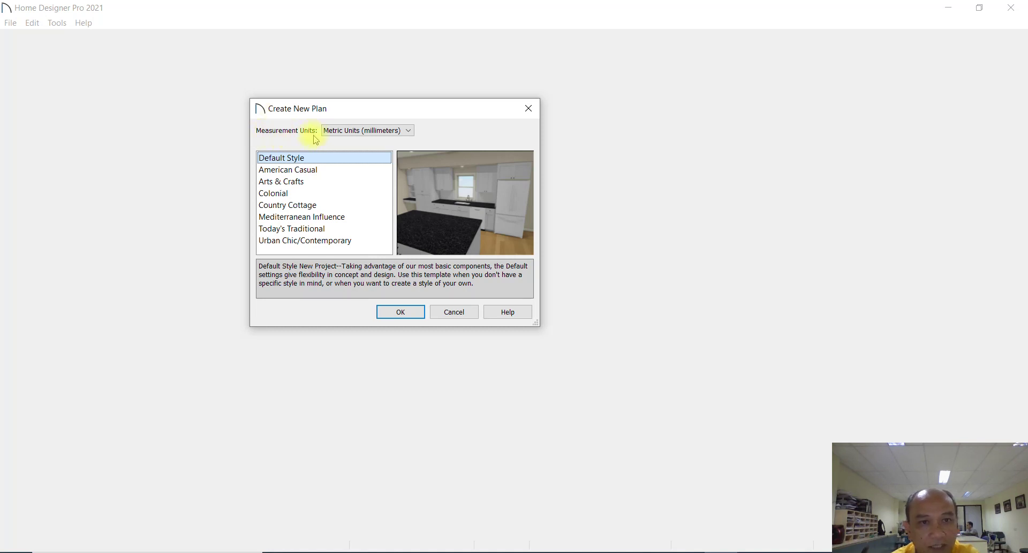
Keep Metric Units (millimeters) and select the Arts & Crafts style template
click(409, 132)
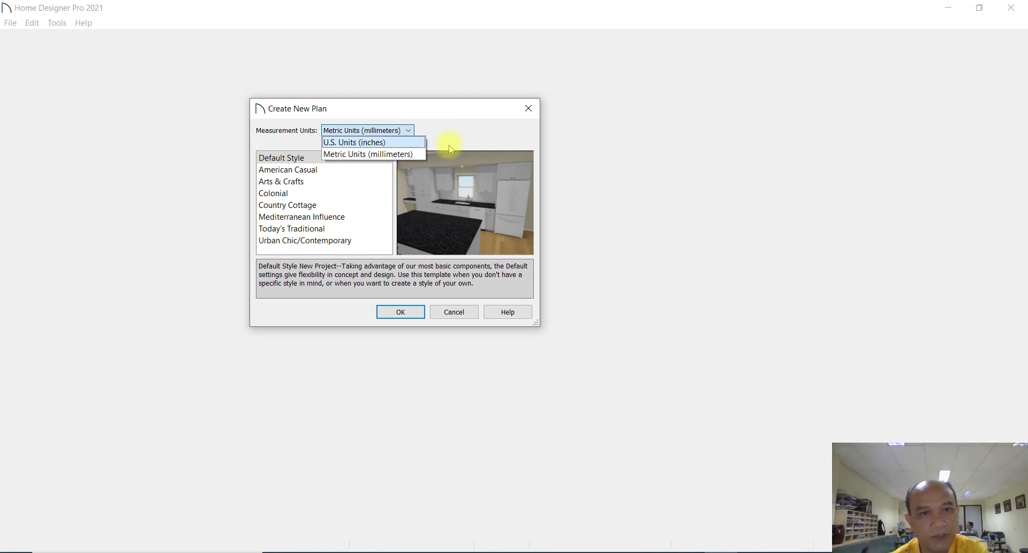
click(460, 132)
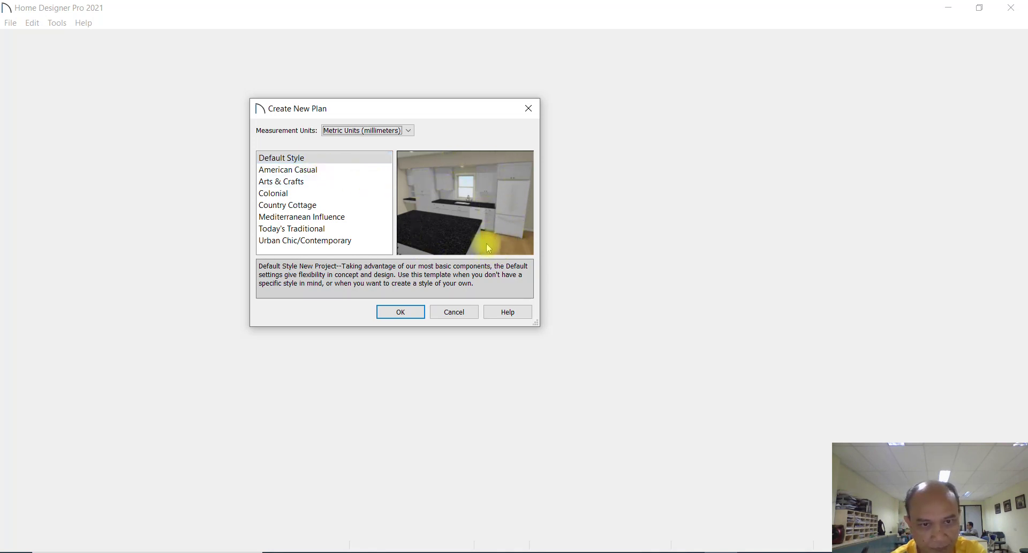
click(284, 170)
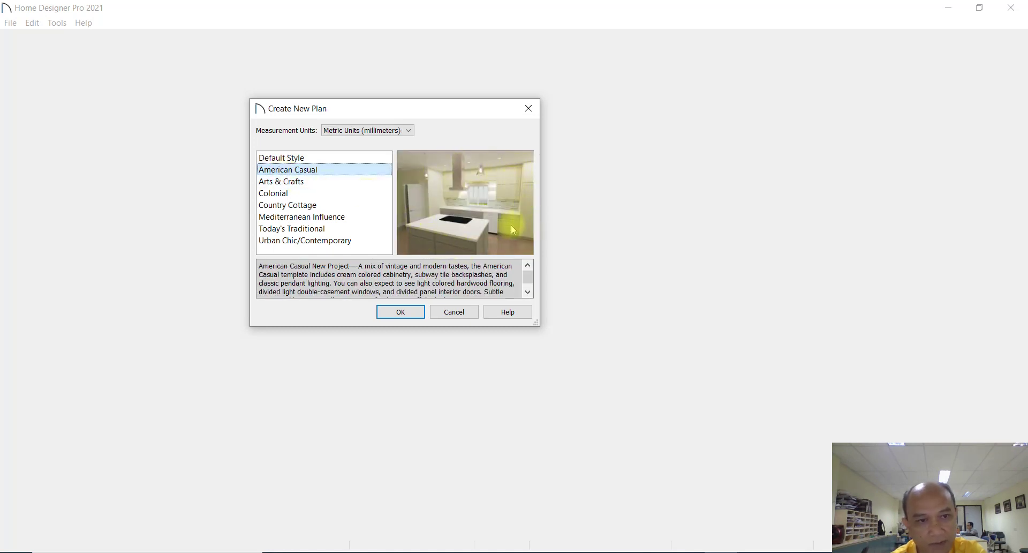
click(280, 182)
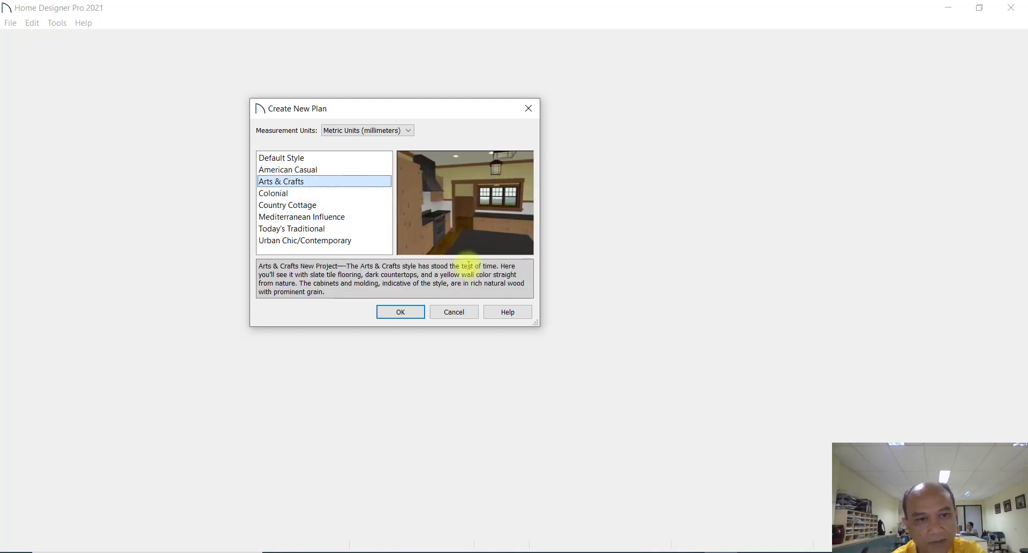
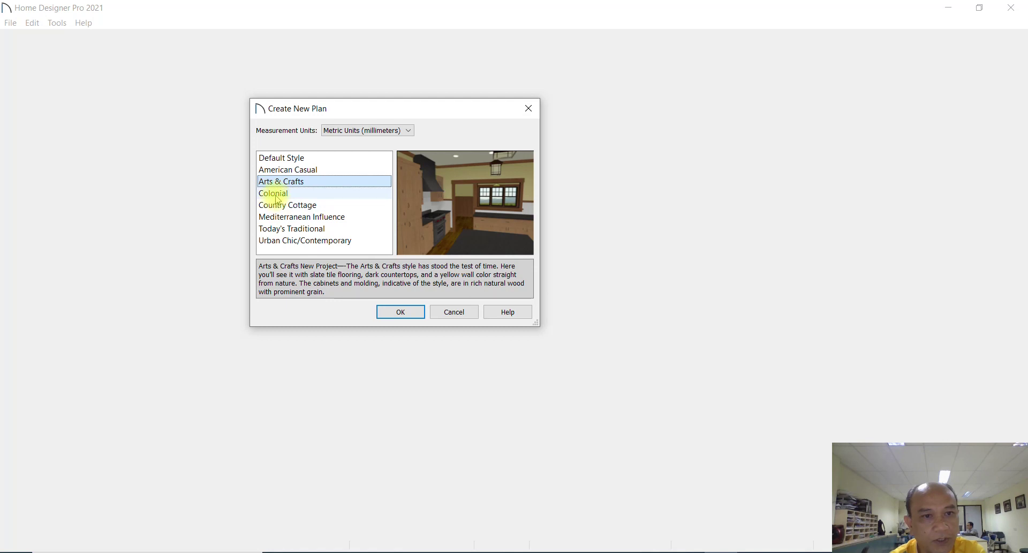
Preview each style template, then create a new plan in the American Casual style
click(277, 194)
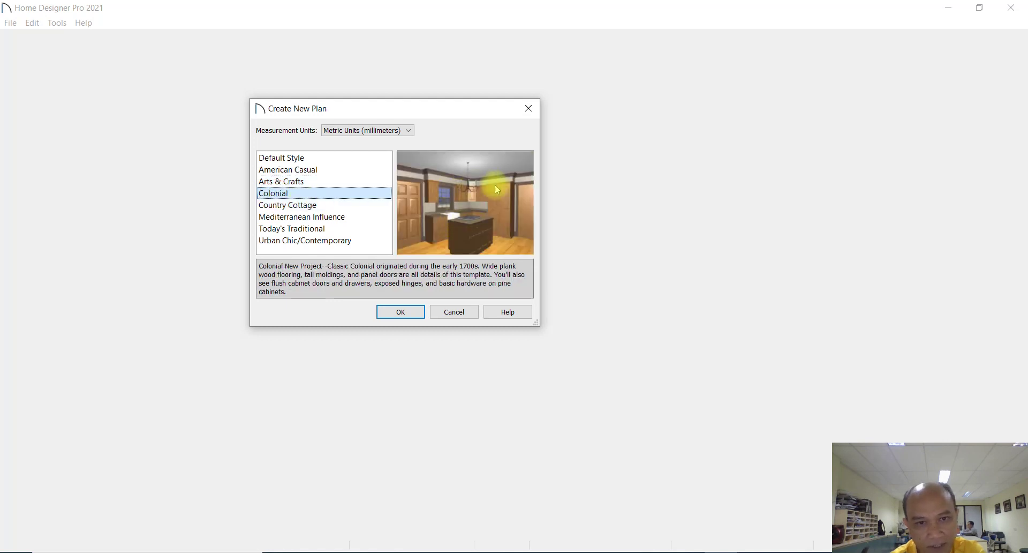
click(298, 205)
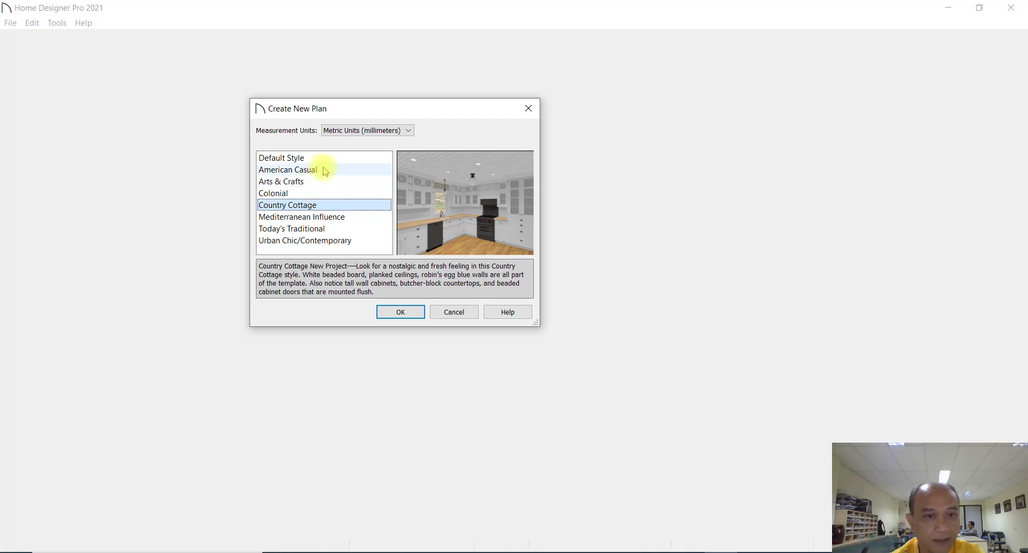
click(313, 230)
click(320, 216)
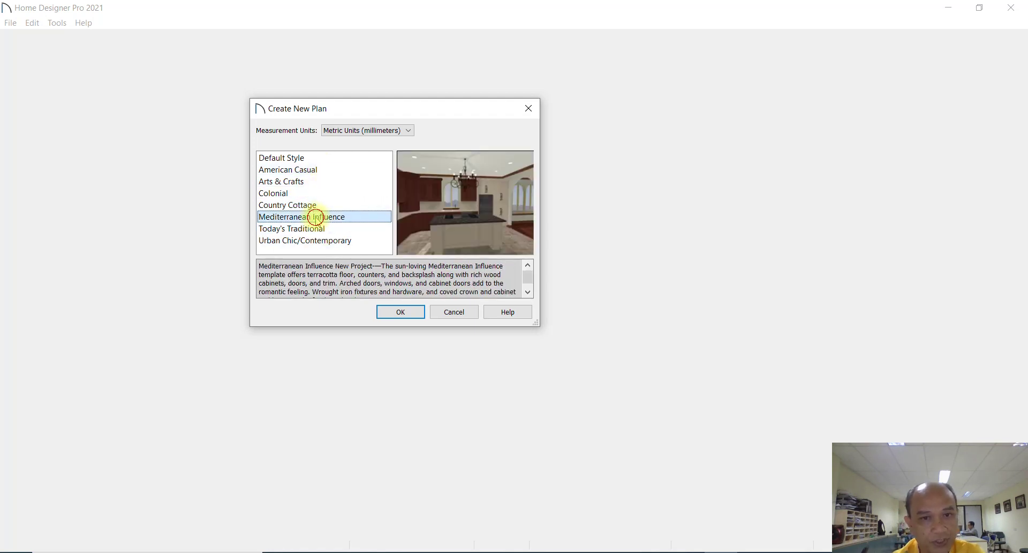
click(293, 159)
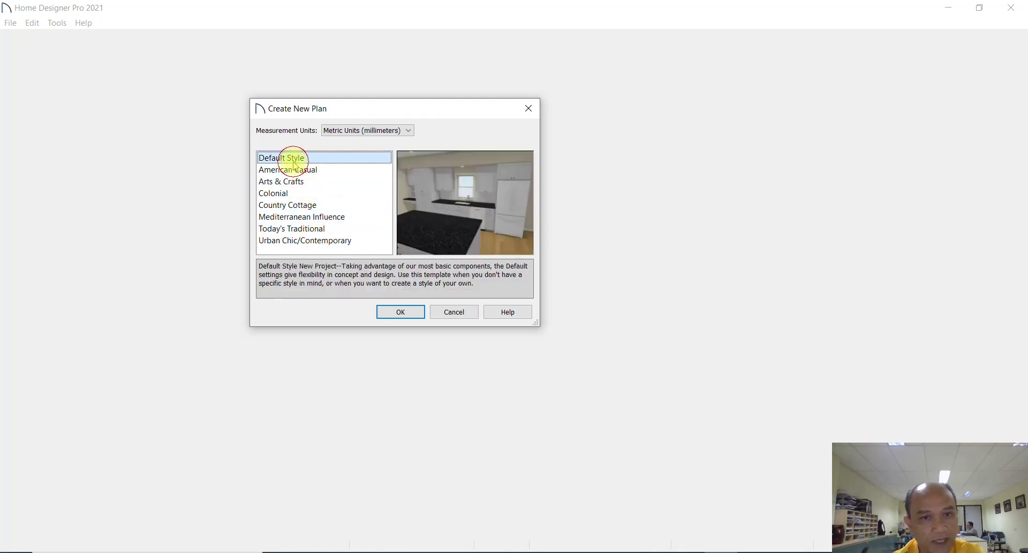
click(306, 242)
click(296, 169)
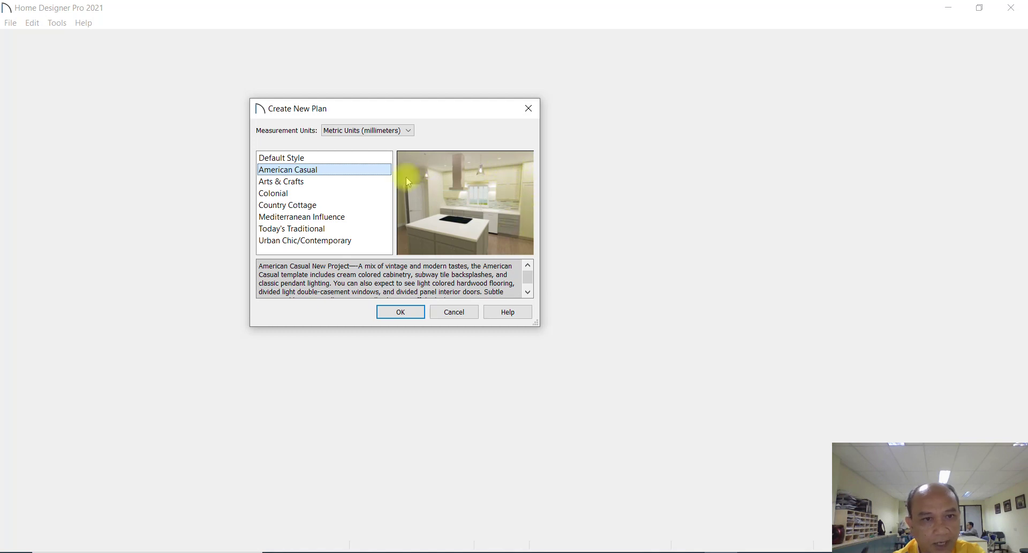
click(292, 181)
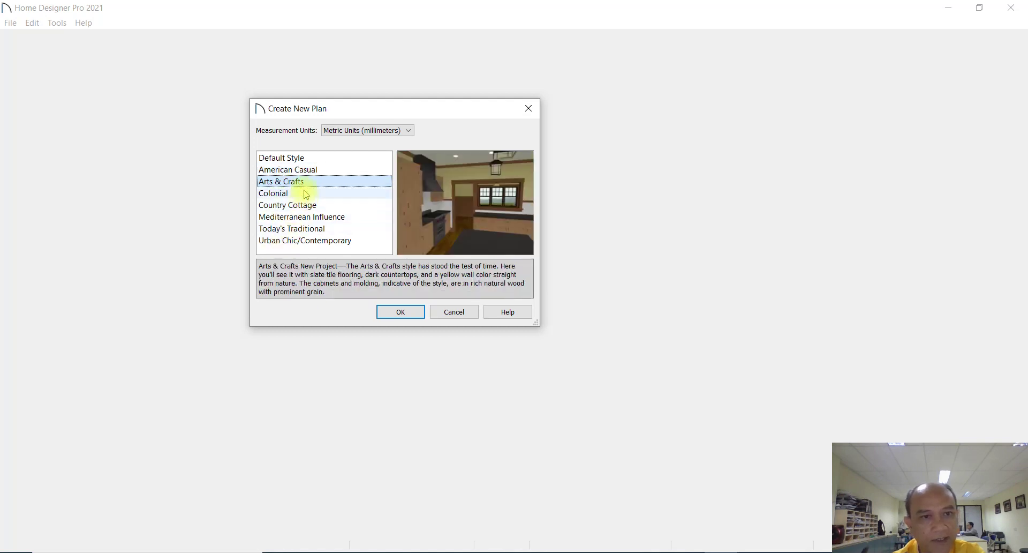
click(294, 169)
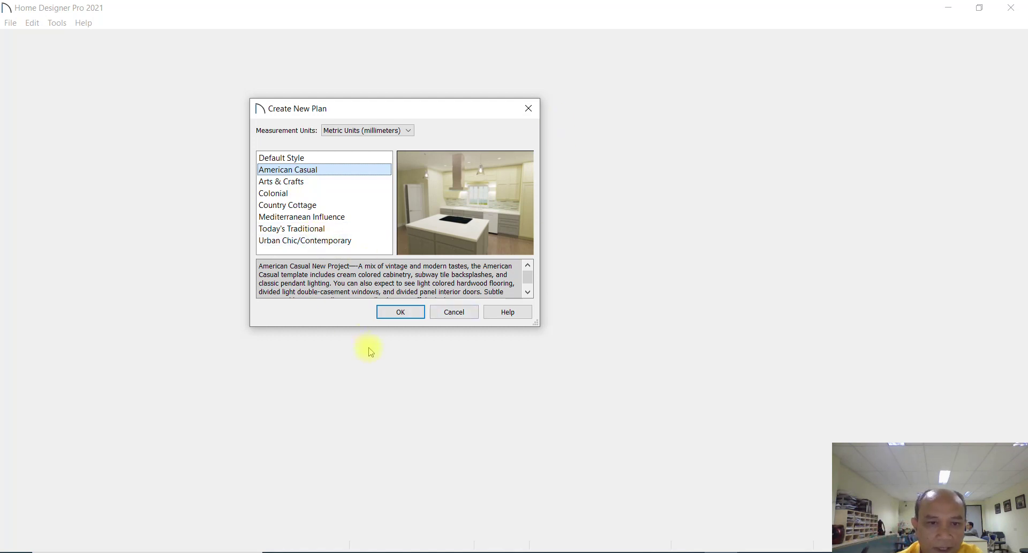
click(396, 314)
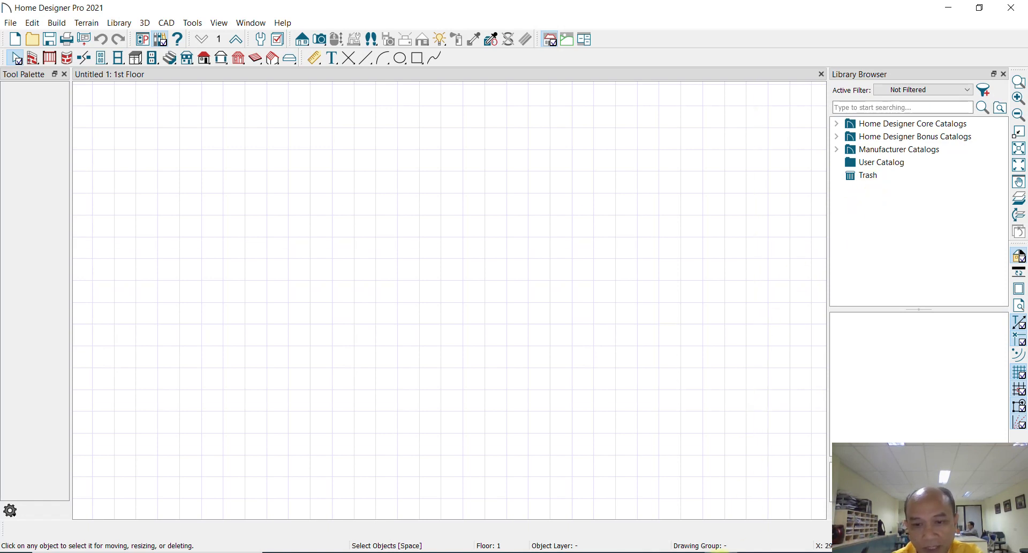
Launch Chief Architect Premier X11 from the desktop and decline the offered update
key(super+d)
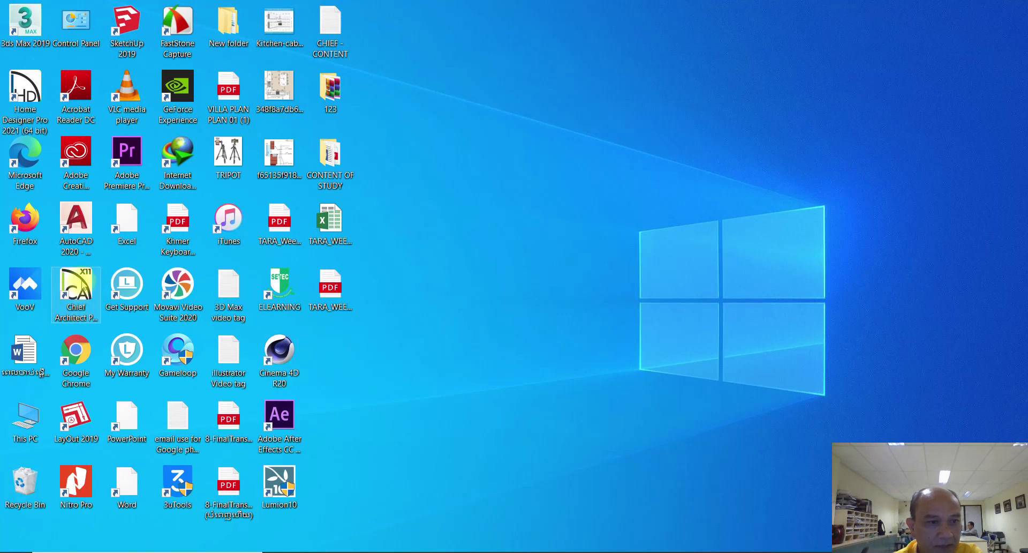
click(76, 290)
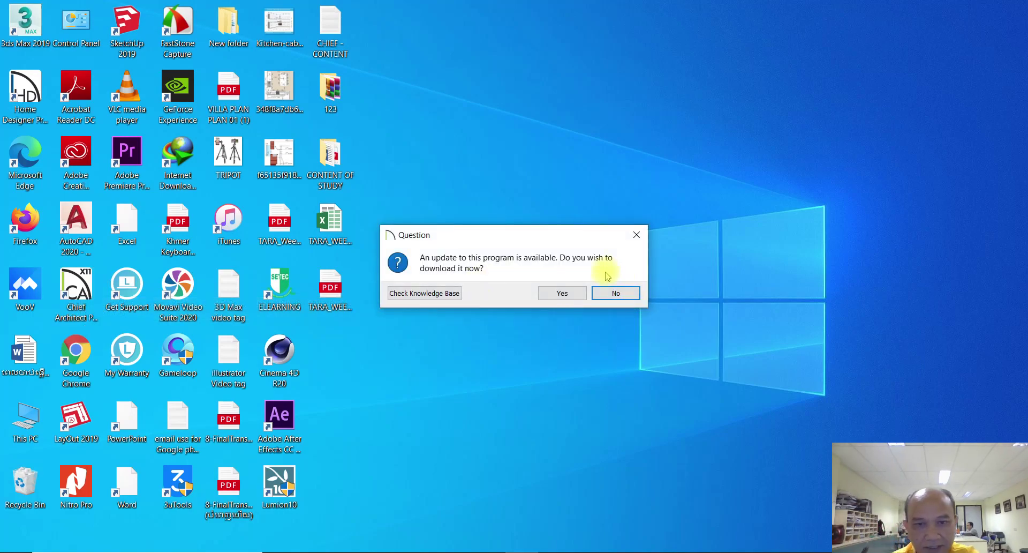
click(624, 298)
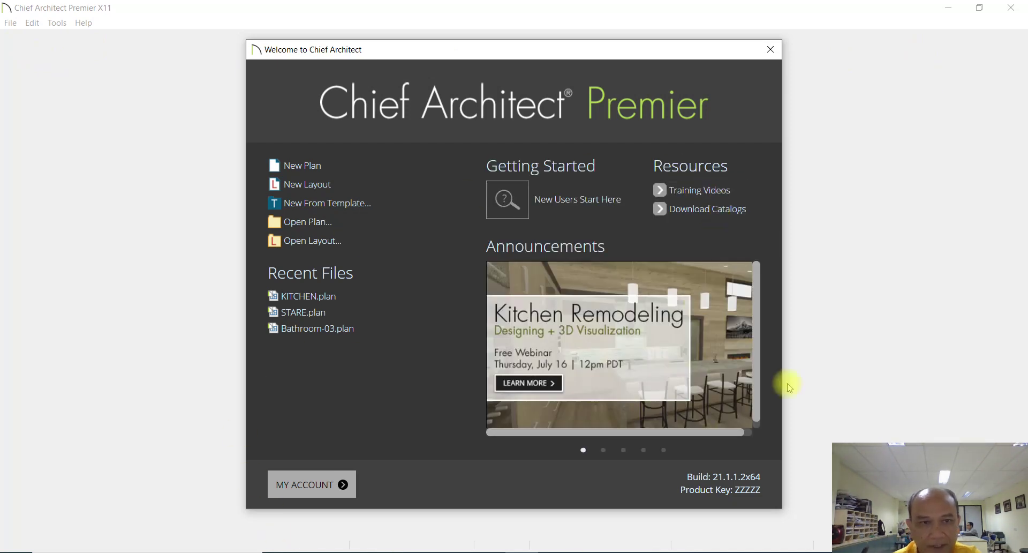
Open a blank Chief Architect plan, check the Edit menu, show building tools, return to Home Designer
click(306, 169)
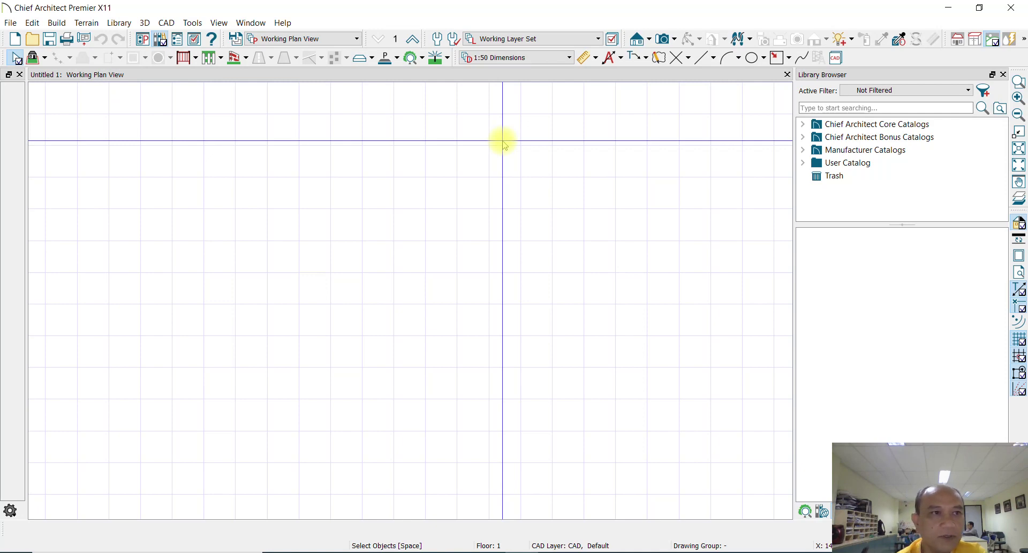
click(35, 24)
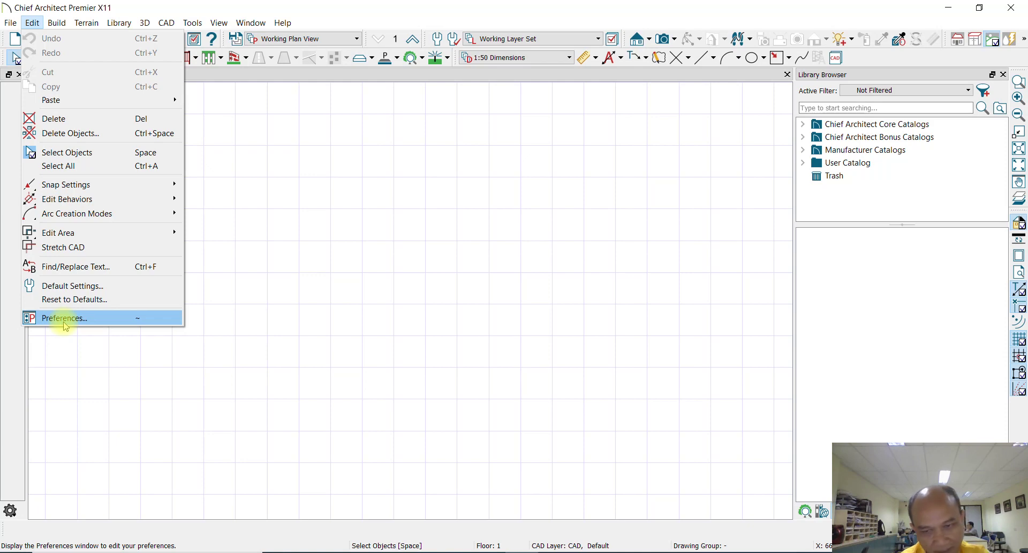
click(474, 250)
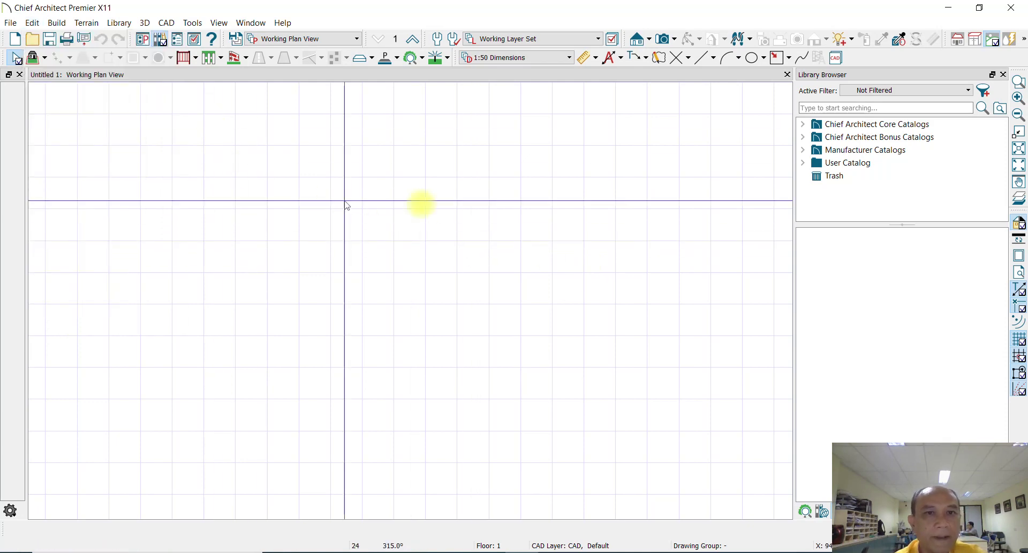
click(959, 40)
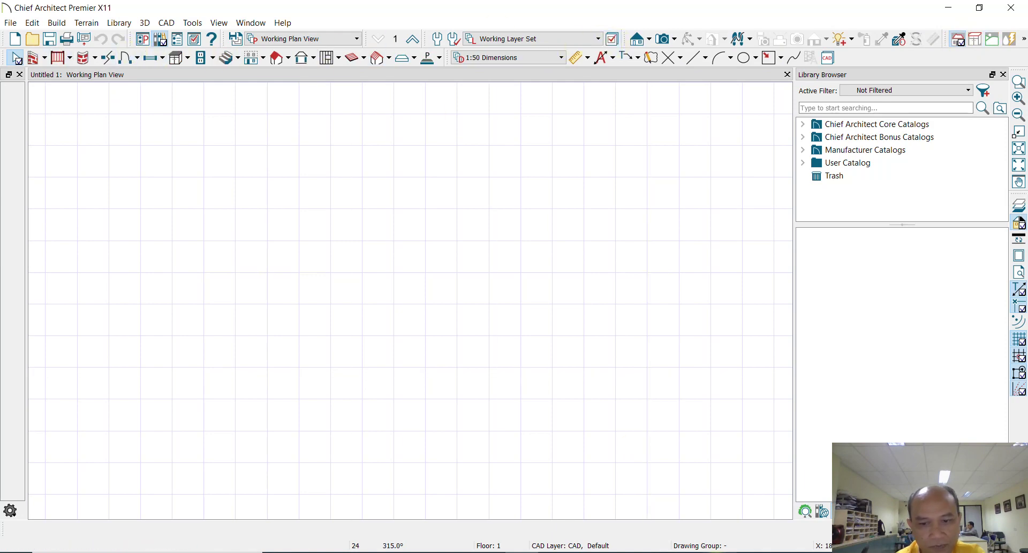
click(718, 504)
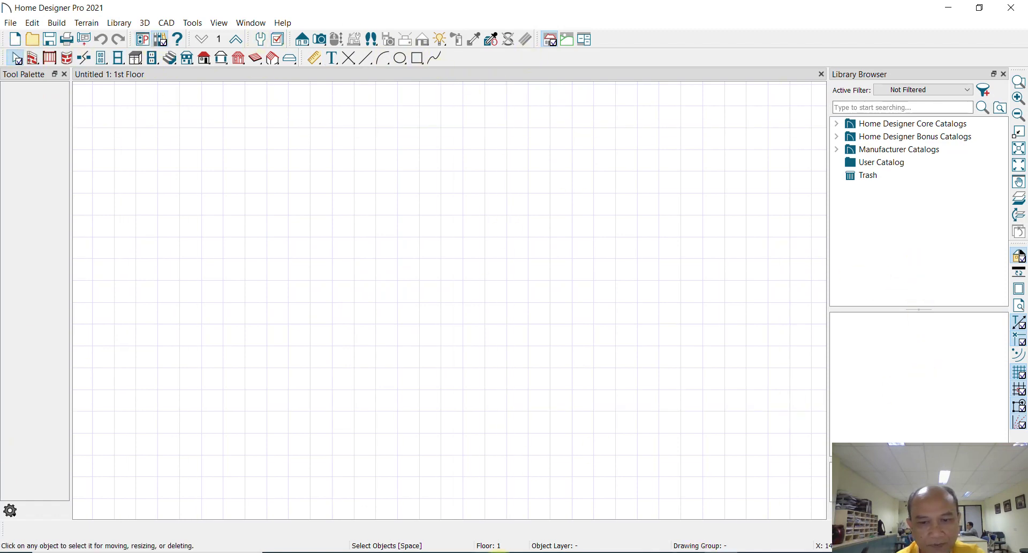
Switch back to Home Designer and look through the File menu
key(alt+Tab)
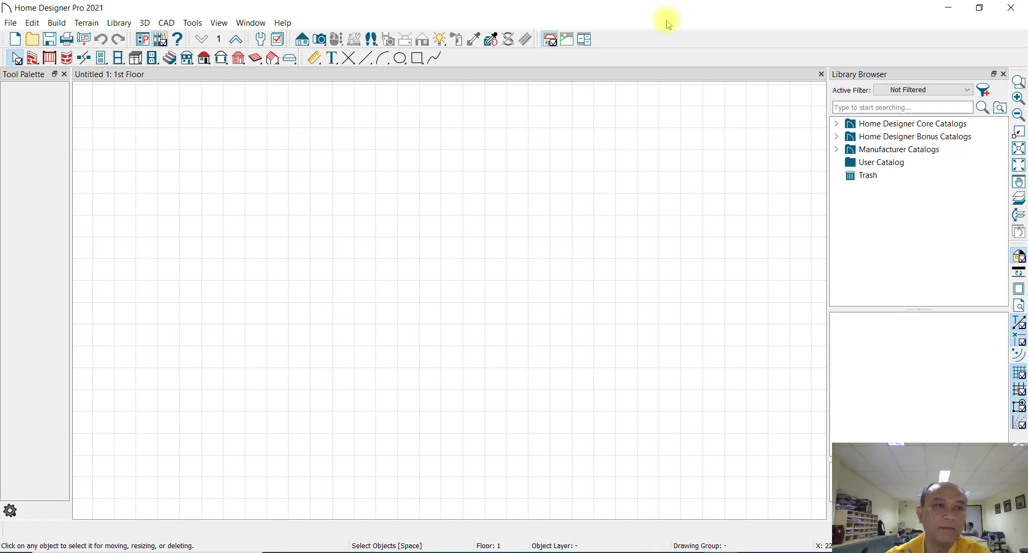
click(10, 24)
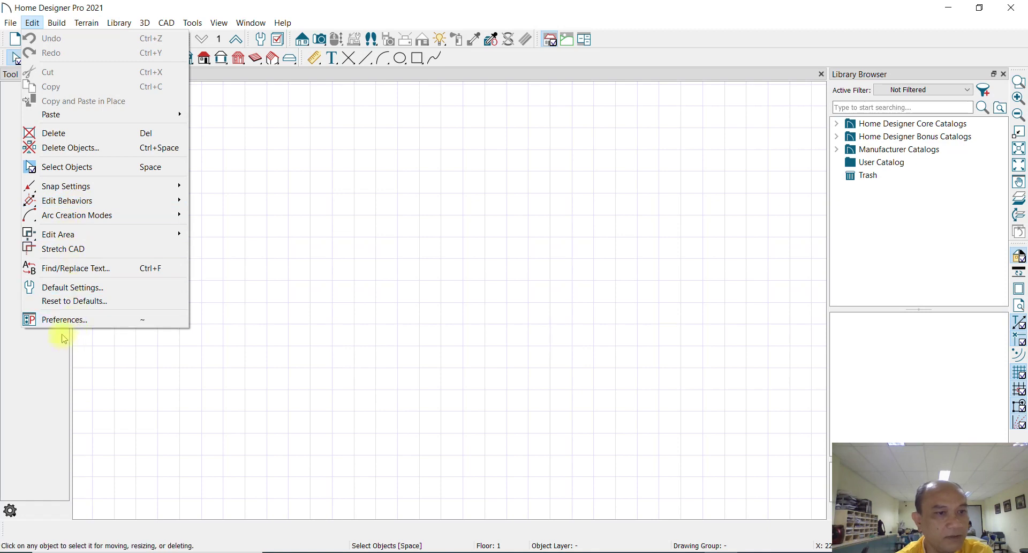
Look over the Preferences Appearance page and cancel without changes
click(89, 323)
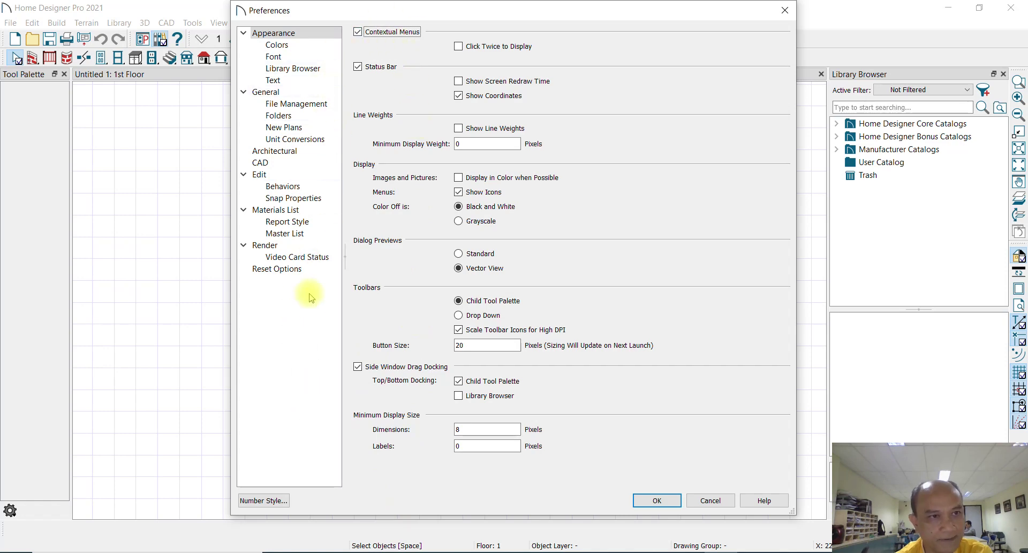
click(711, 500)
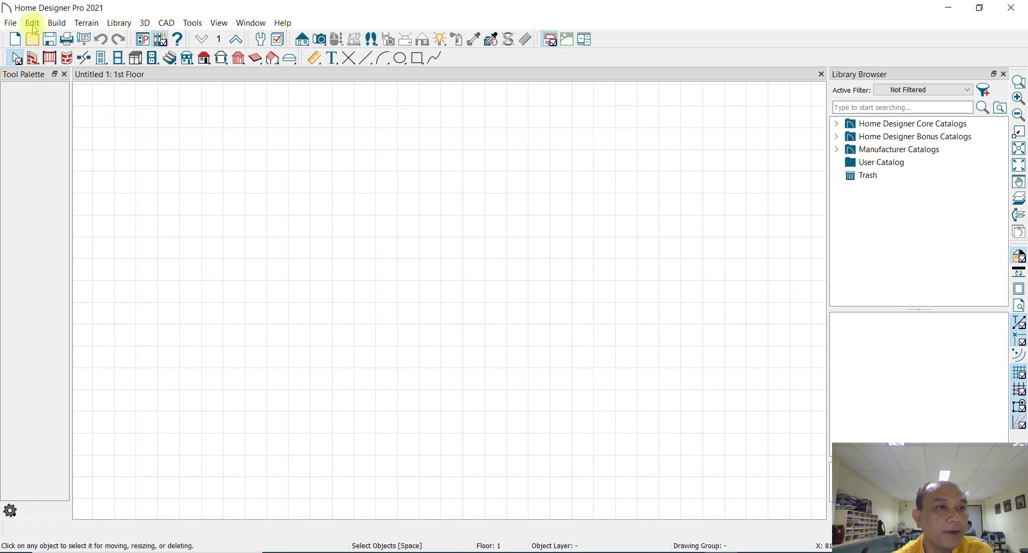
click(58, 23)
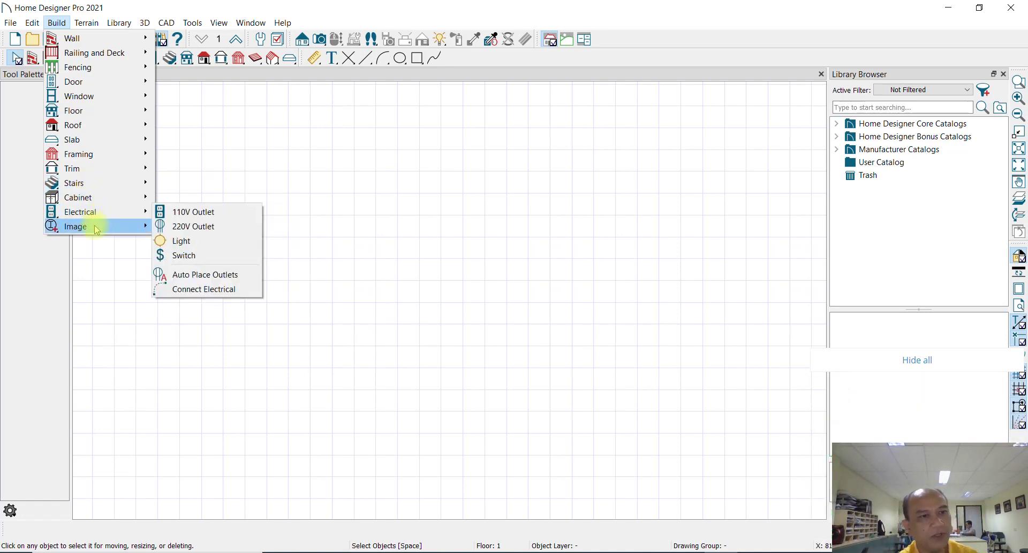
mouse_move(75, 226)
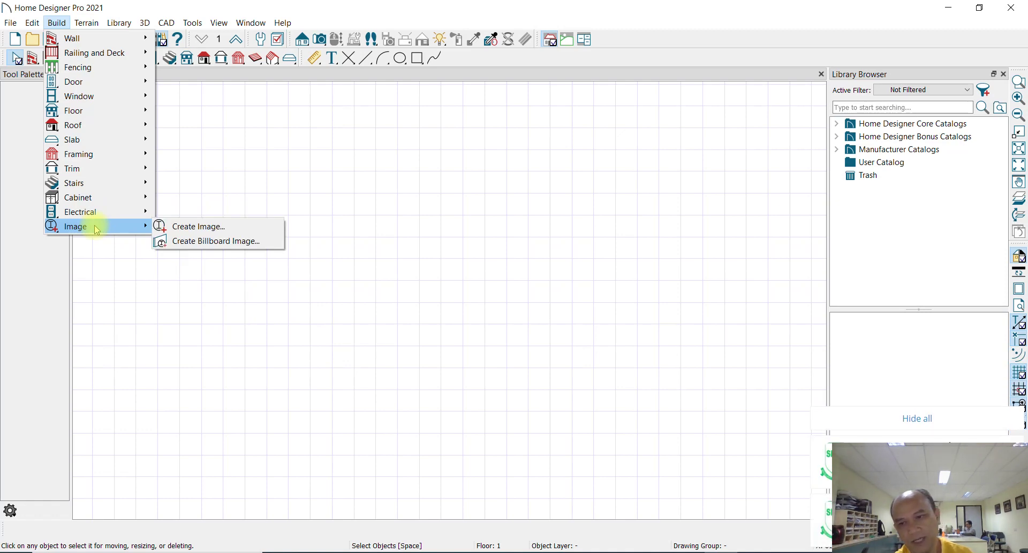
click(951, 426)
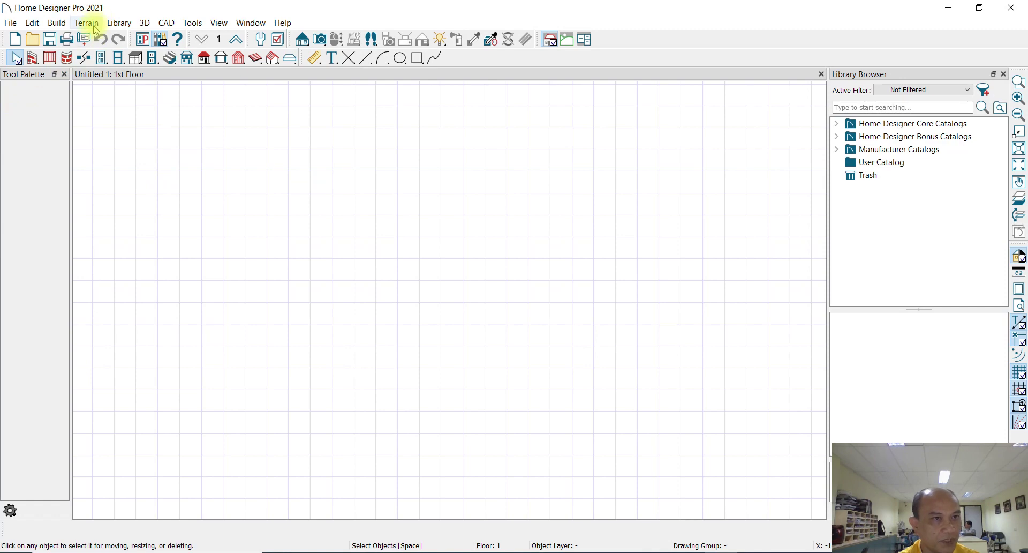
click(94, 26)
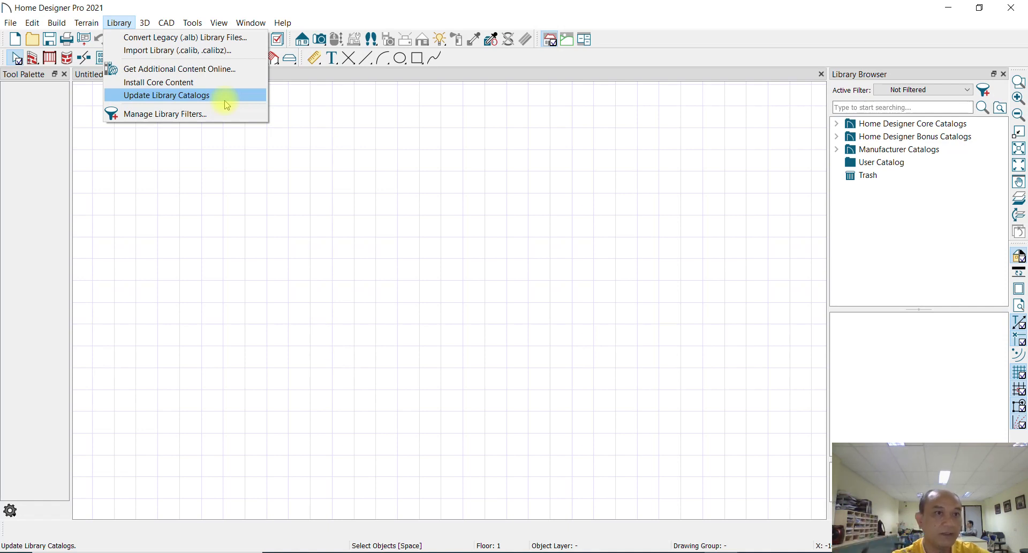
click(194, 114)
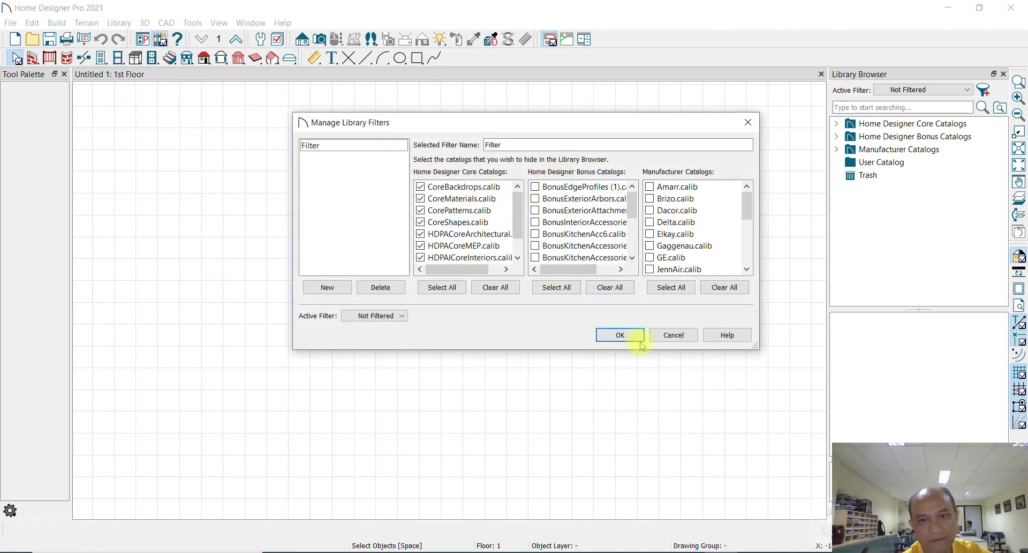
click(620, 335)
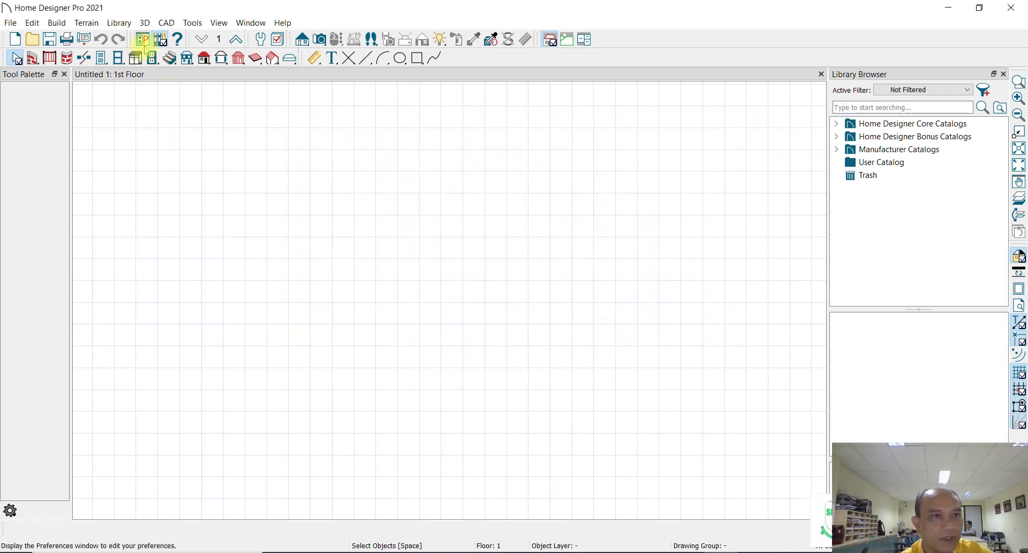
Glance at the Library menu, then close, reopen and close the Library Browser panel
click(119, 23)
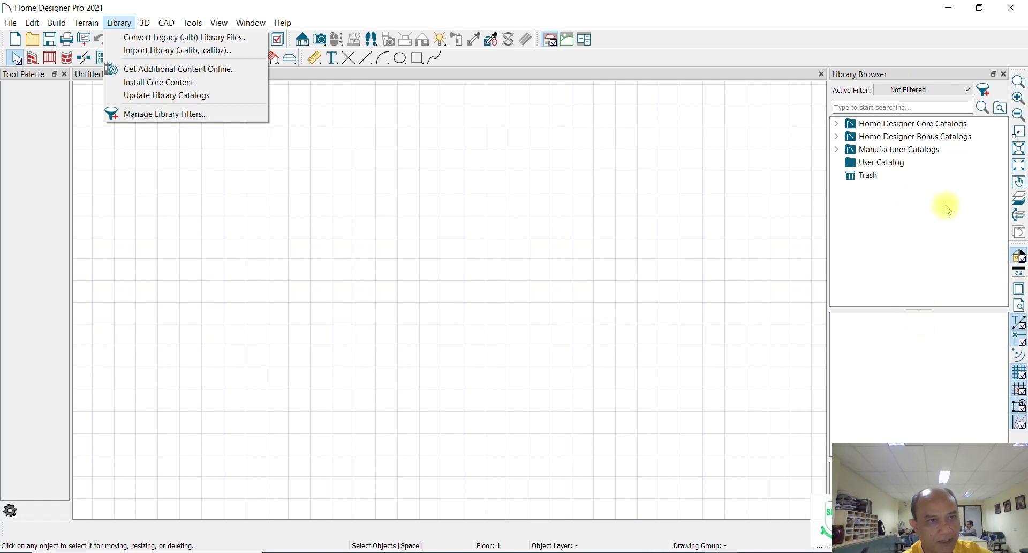
click(419, 9)
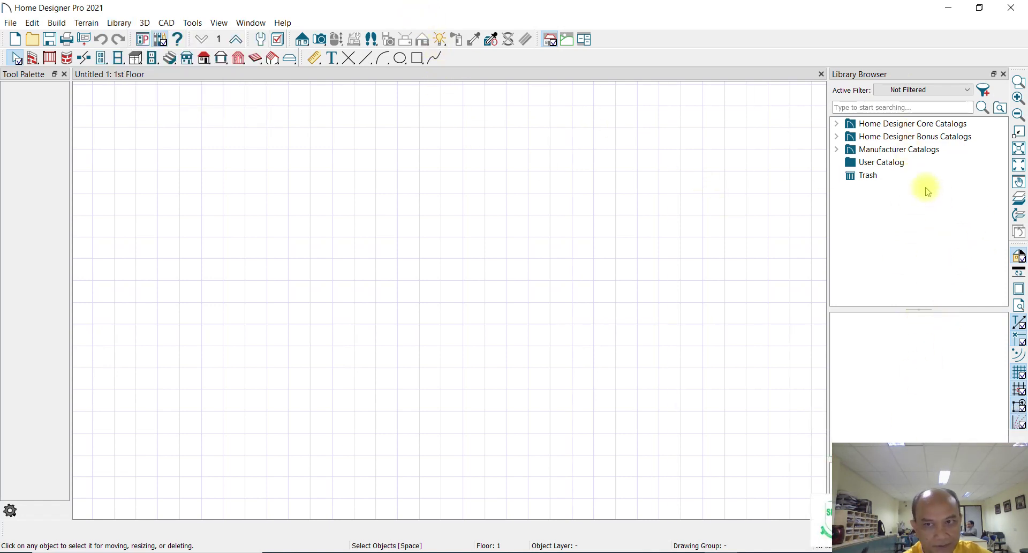
click(1005, 74)
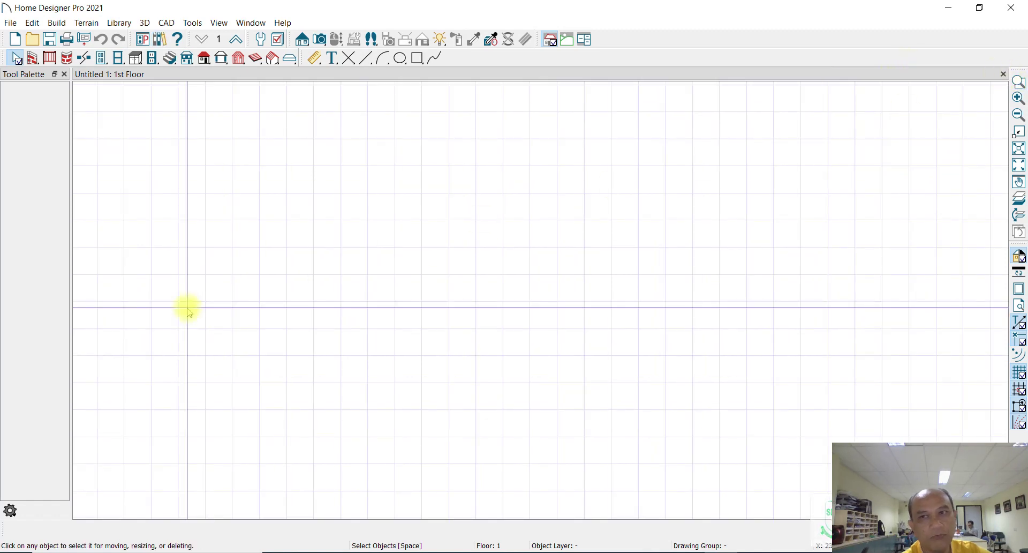
right_click(924, 36)
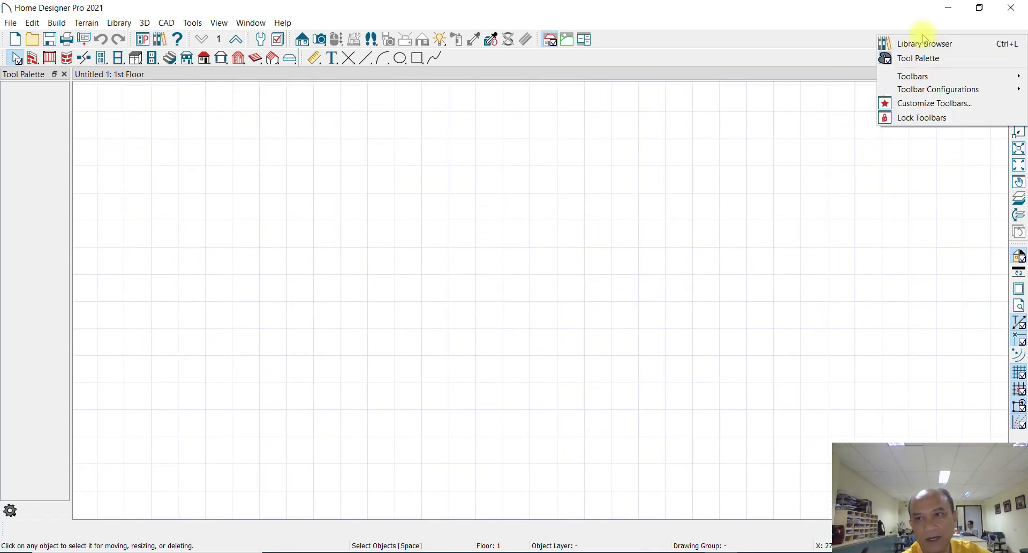
click(932, 44)
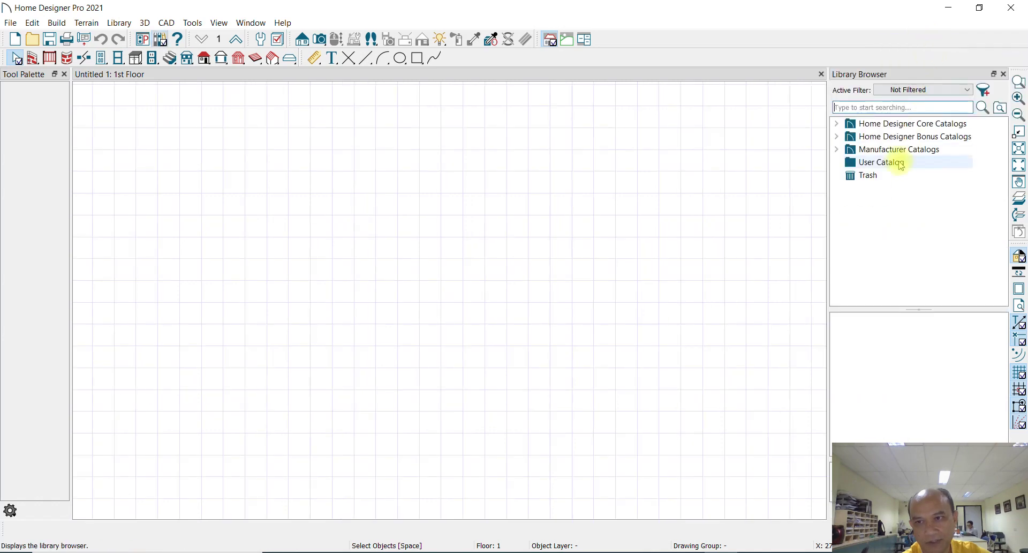
click(1005, 74)
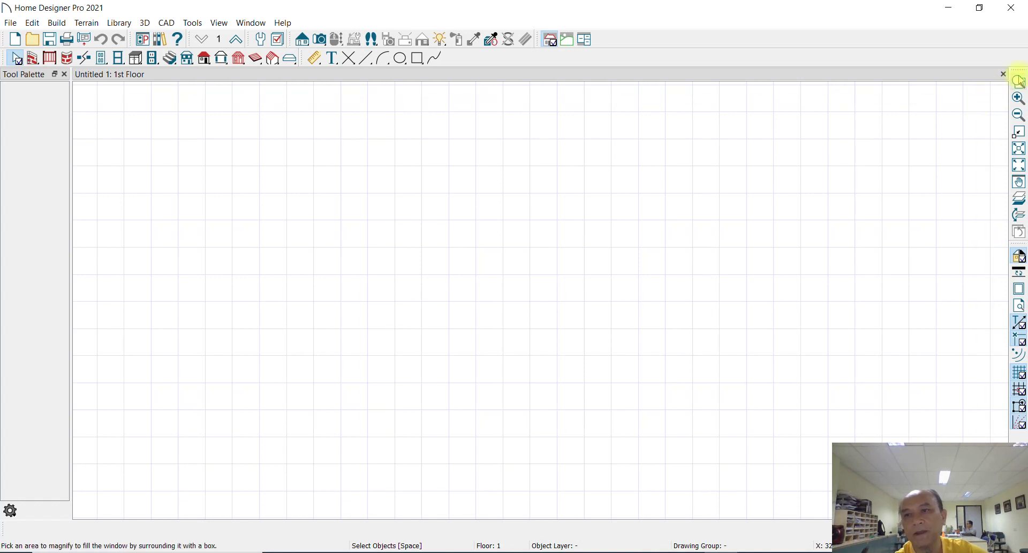
click(1018, 82)
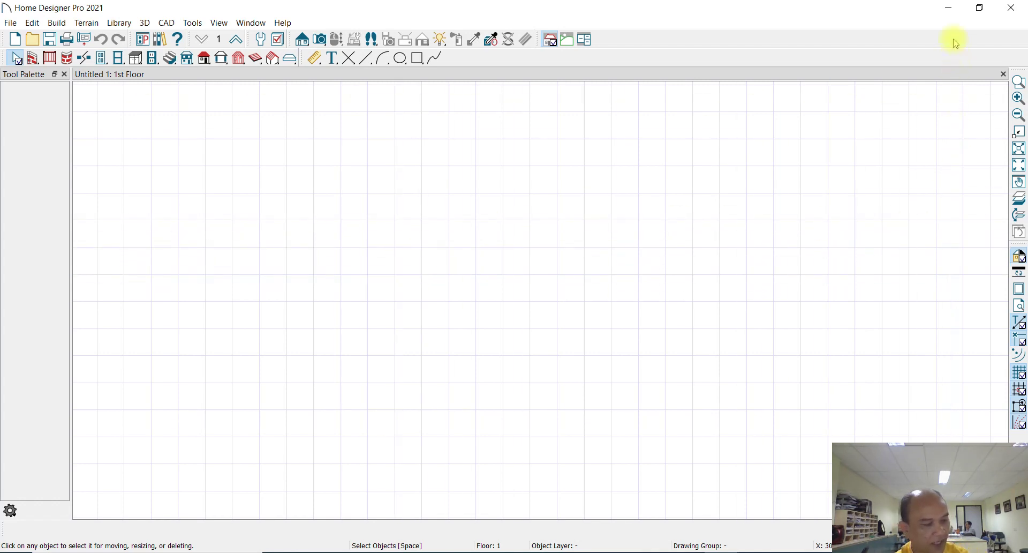
Toggle the Library Browser on and off, and look over the View menu settings
right_click(646, 43)
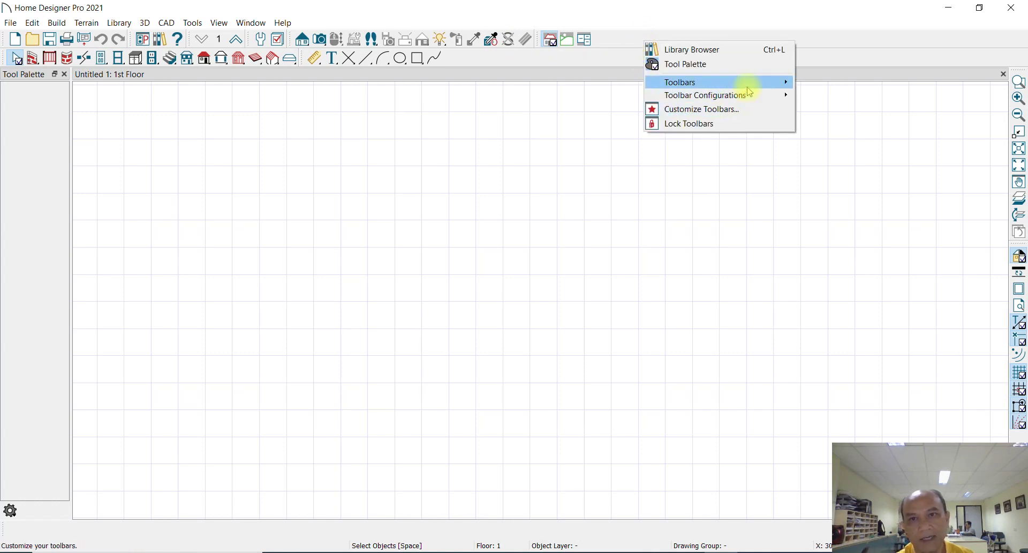
click(702, 55)
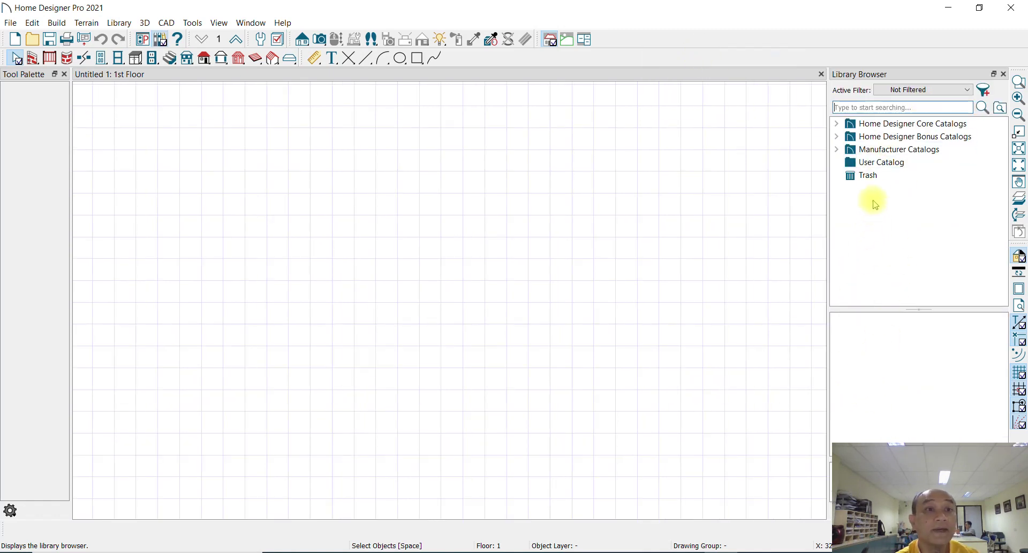
click(1002, 75)
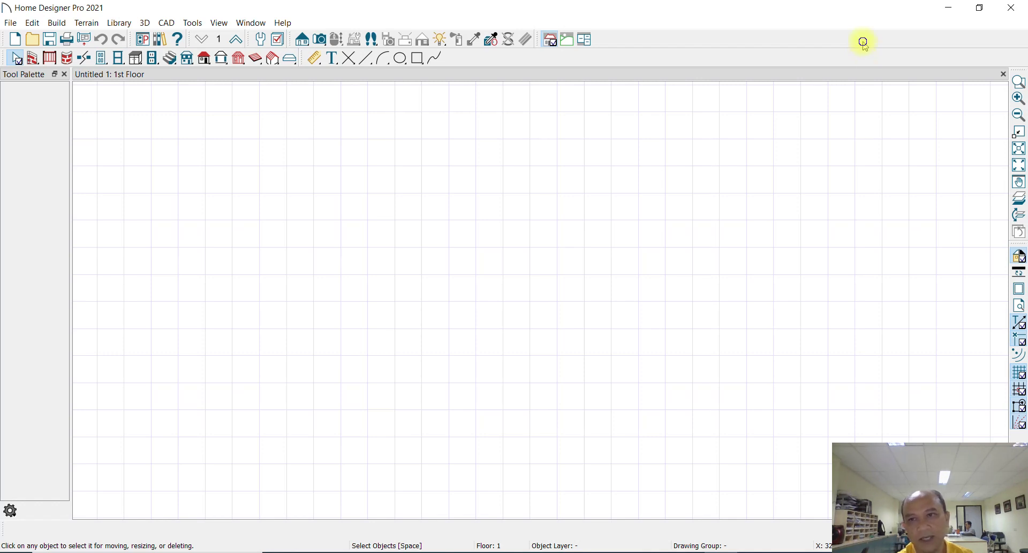
right_click(863, 42)
click(824, 46)
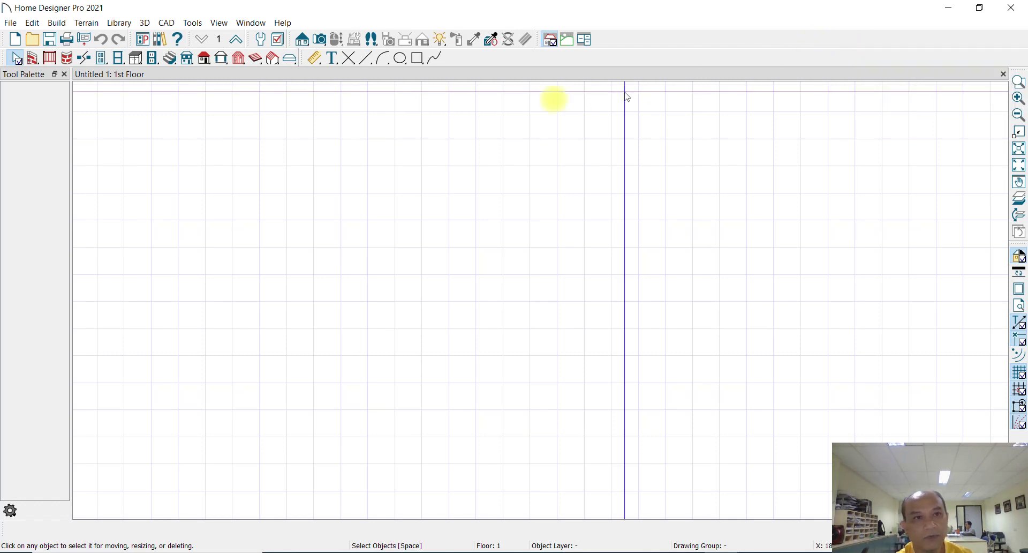
click(224, 28)
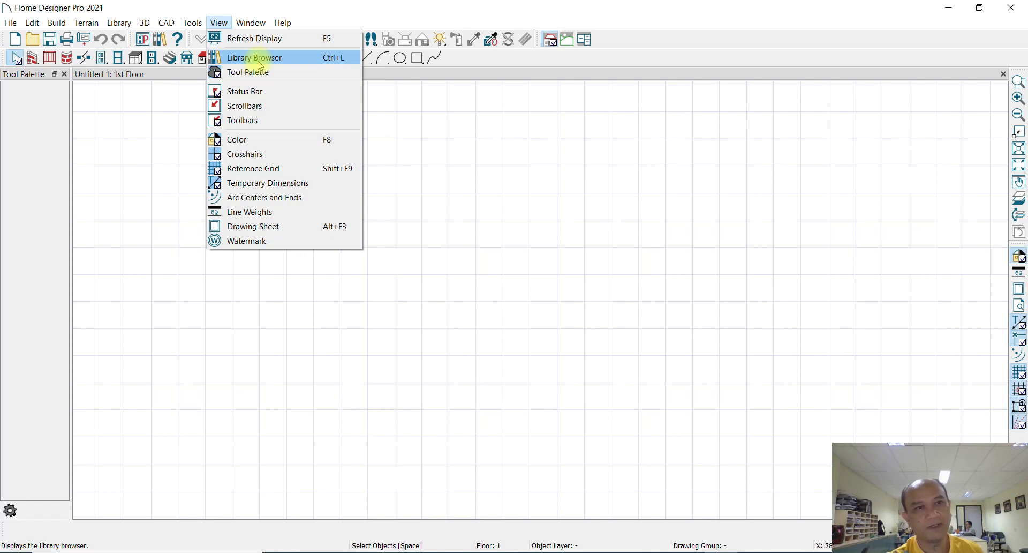
click(659, 21)
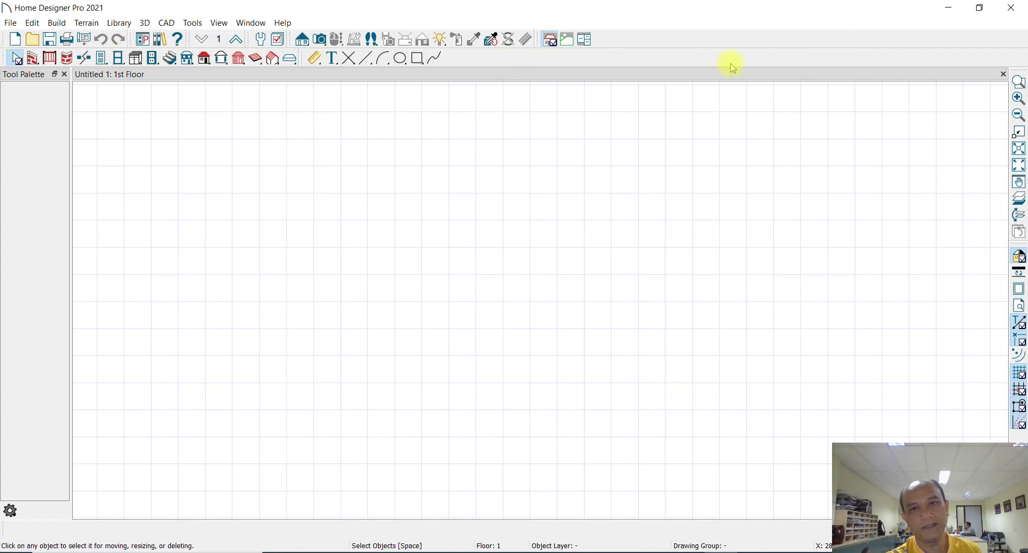
Reopen the Library Browser docked on the right from the toolbar context menu
right_click(866, 42)
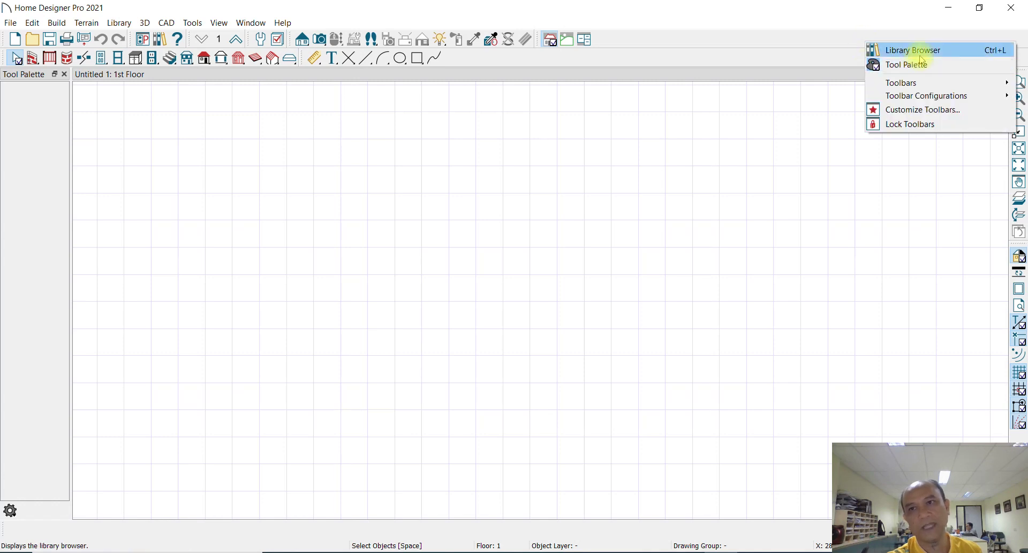
click(821, 43)
right_click(837, 39)
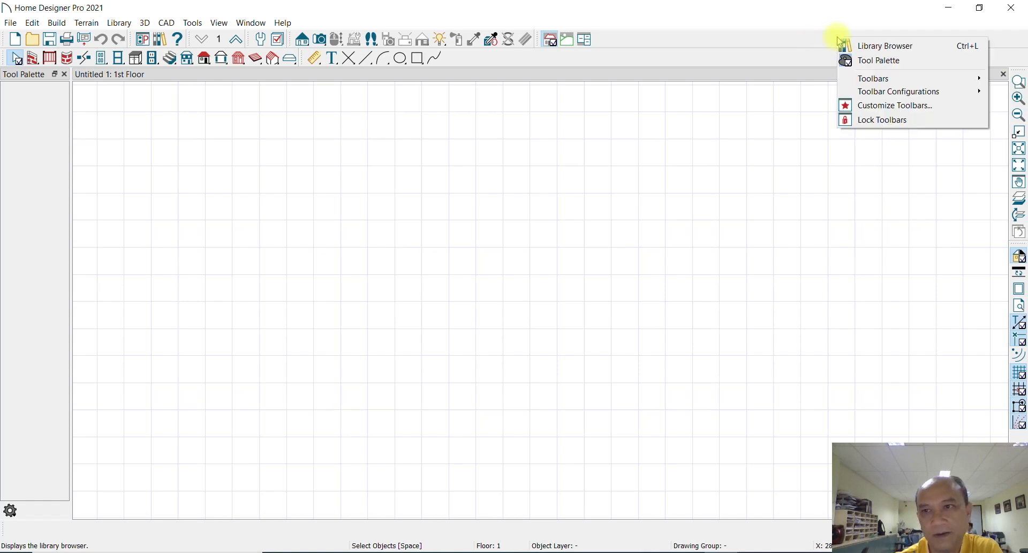
click(913, 47)
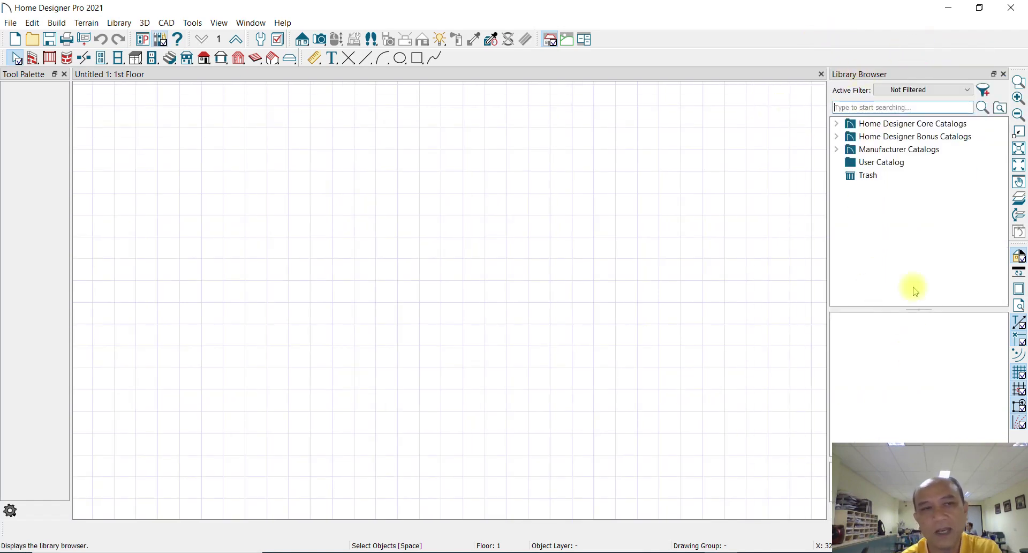
Open the Library menu to review its options
click(123, 29)
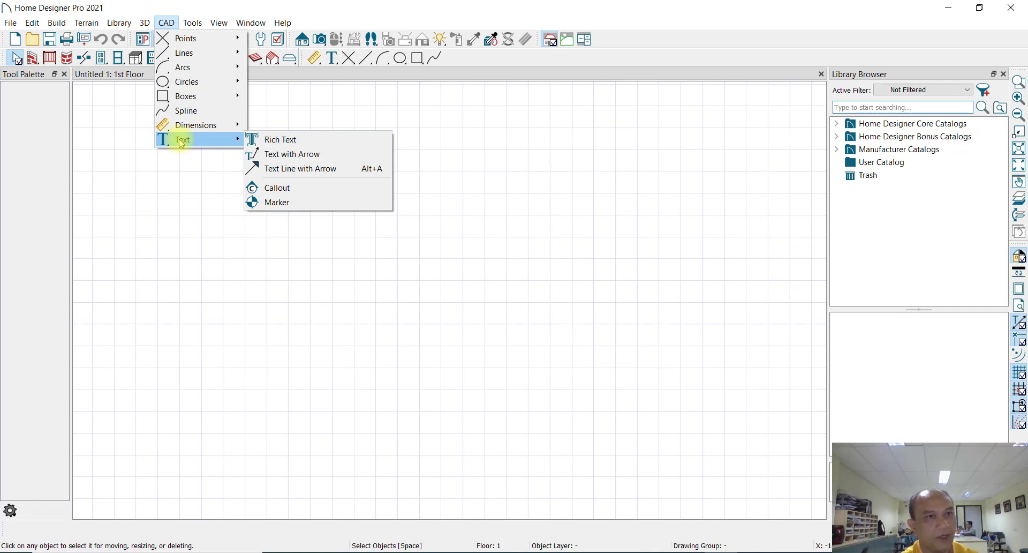
mouse_move(219, 22)
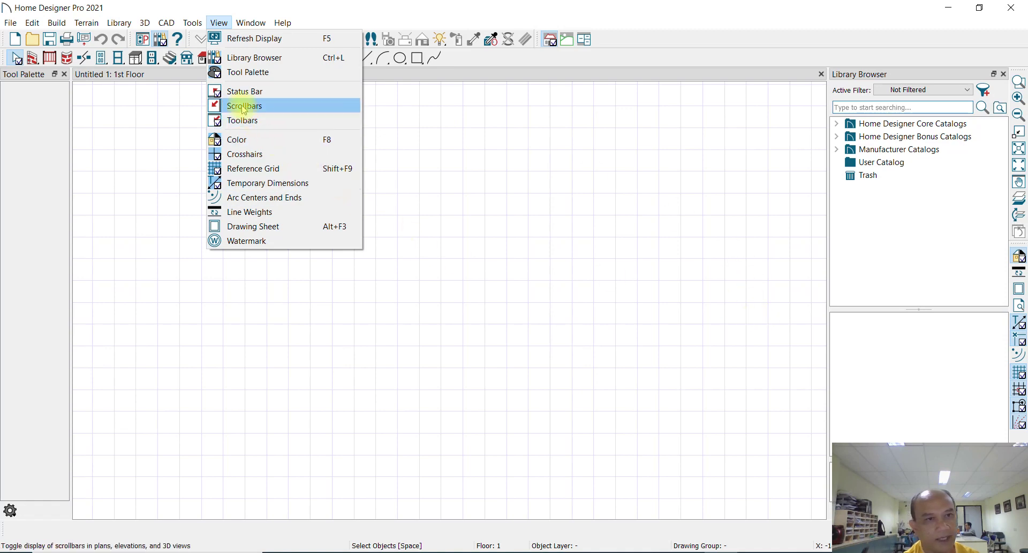
Turn on plan-view scrollbars and toggle the toolbars off and back on
click(242, 106)
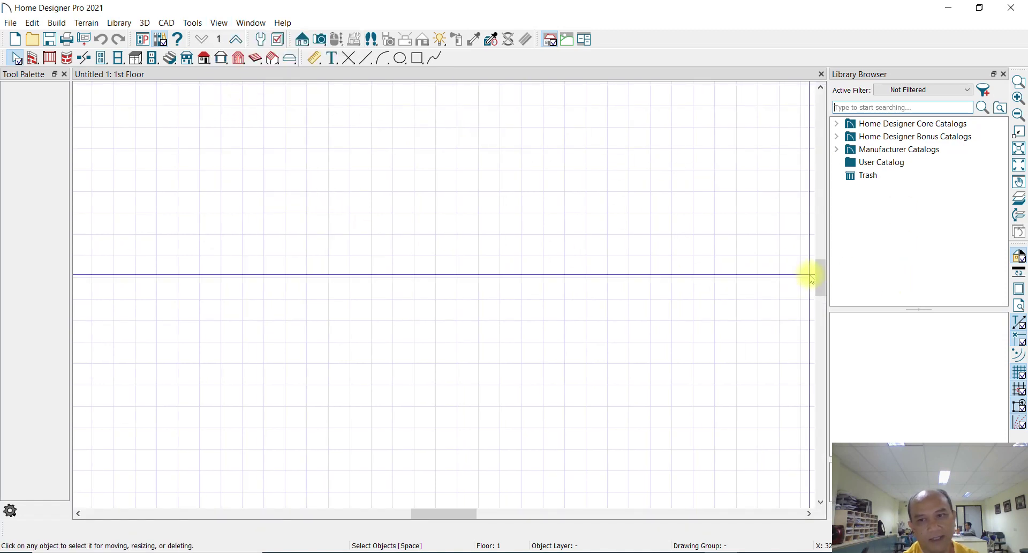
drag(820, 284, 820, 269)
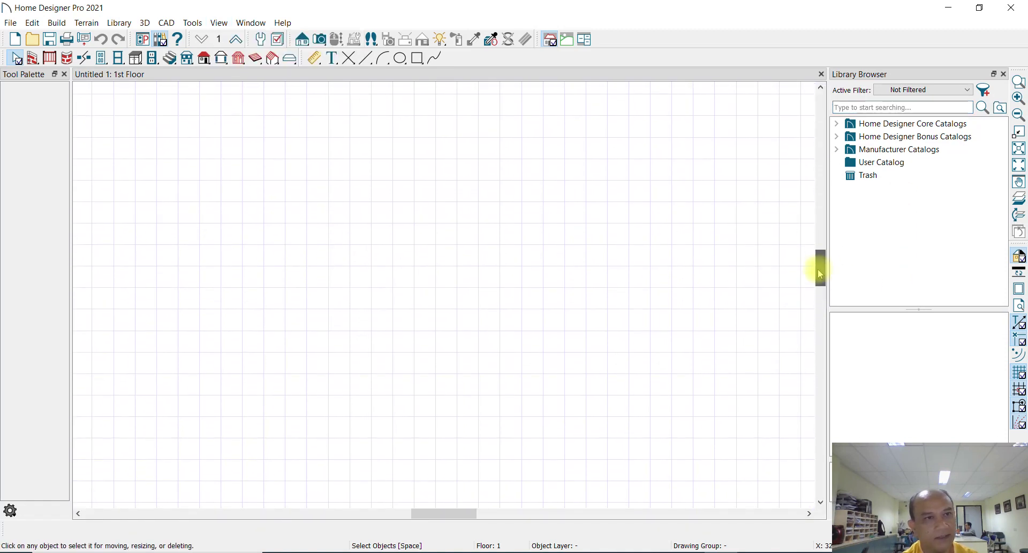
click(200, 26)
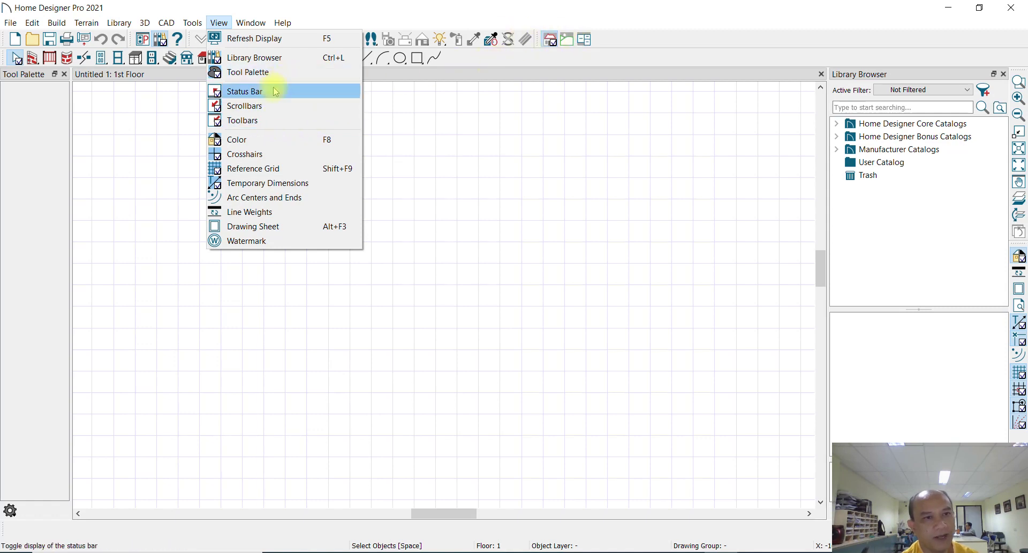
click(268, 121)
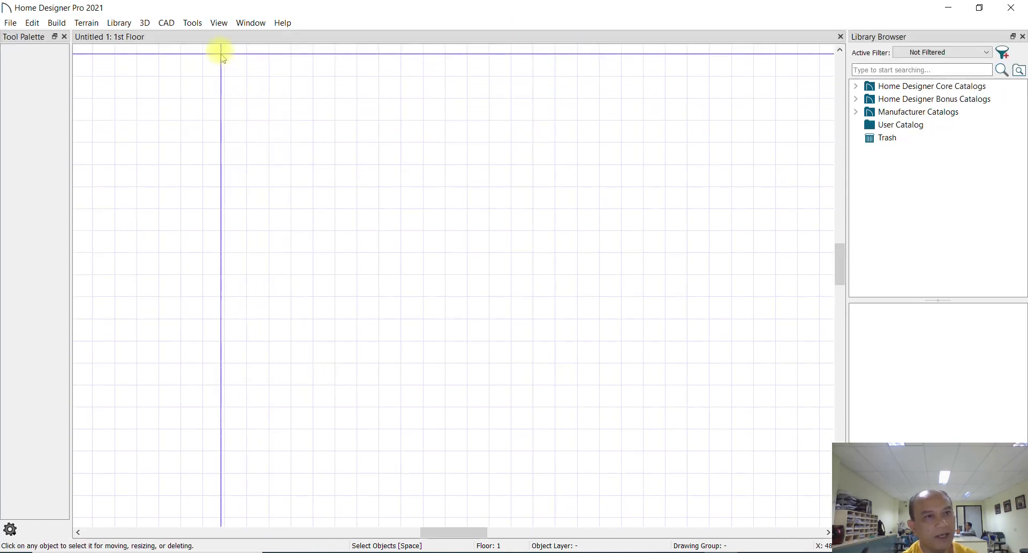
click(216, 23)
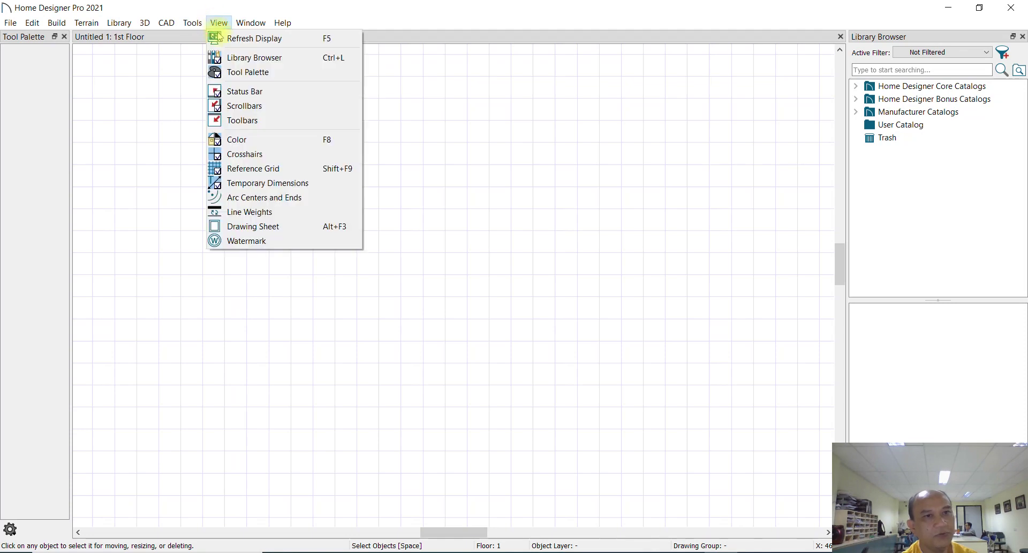
click(238, 120)
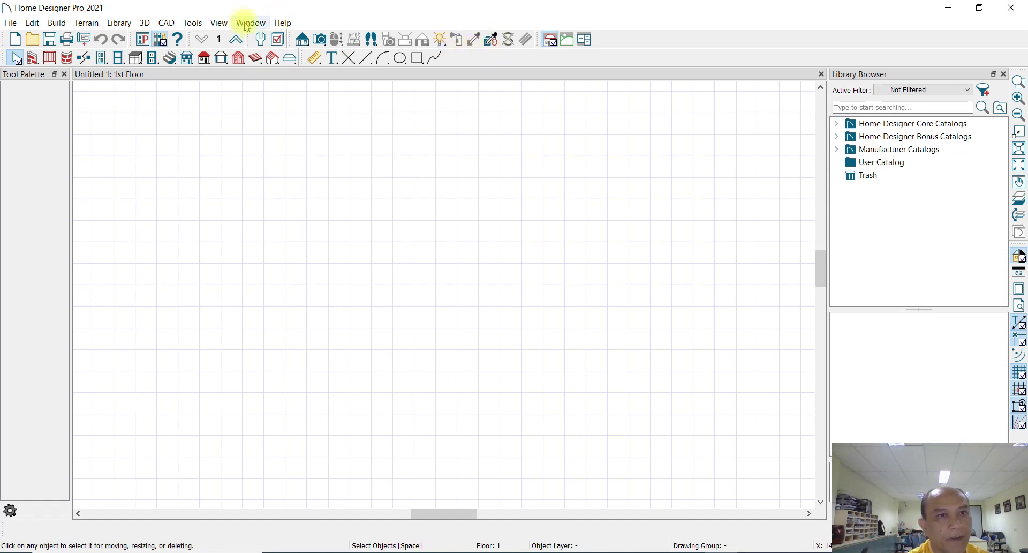
click(220, 24)
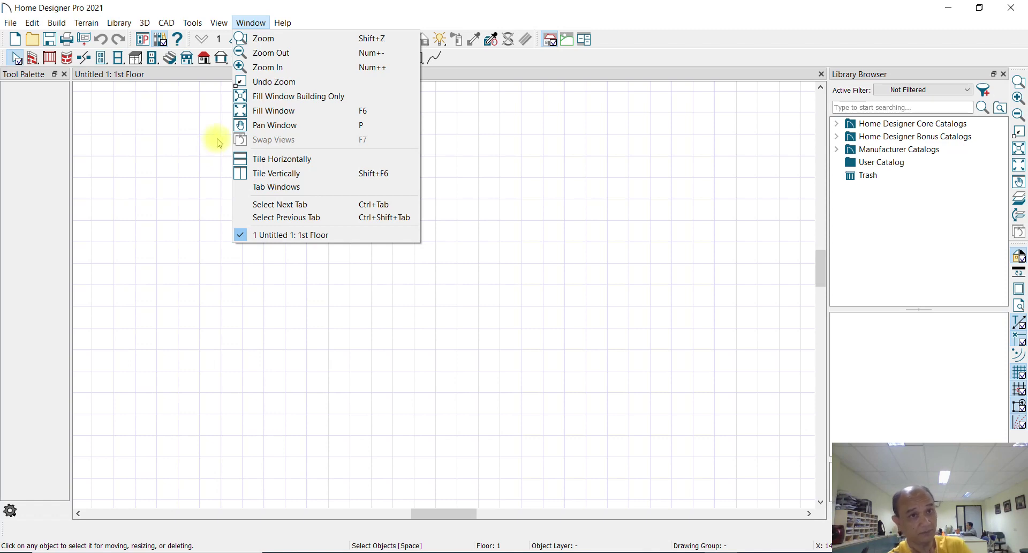
click(689, 18)
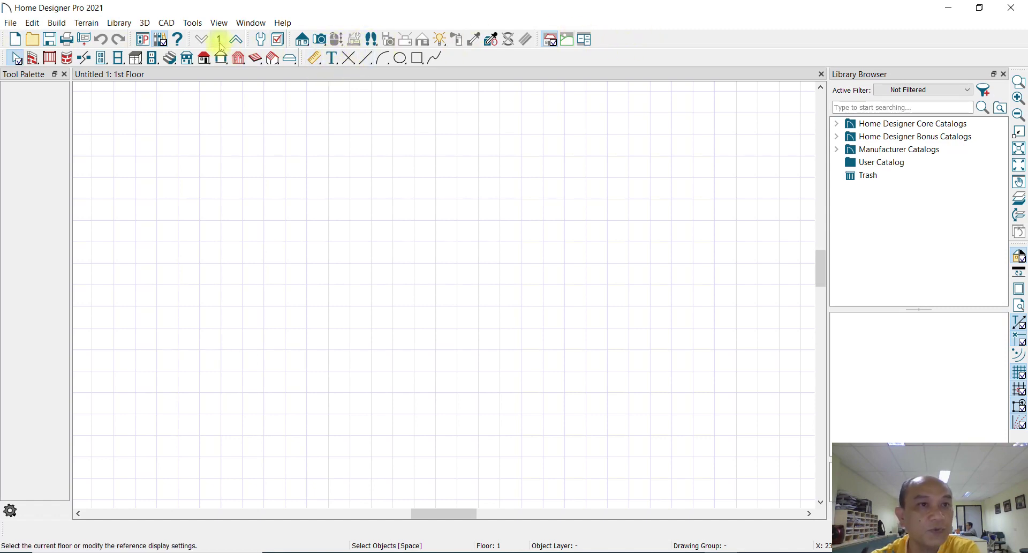
click(219, 23)
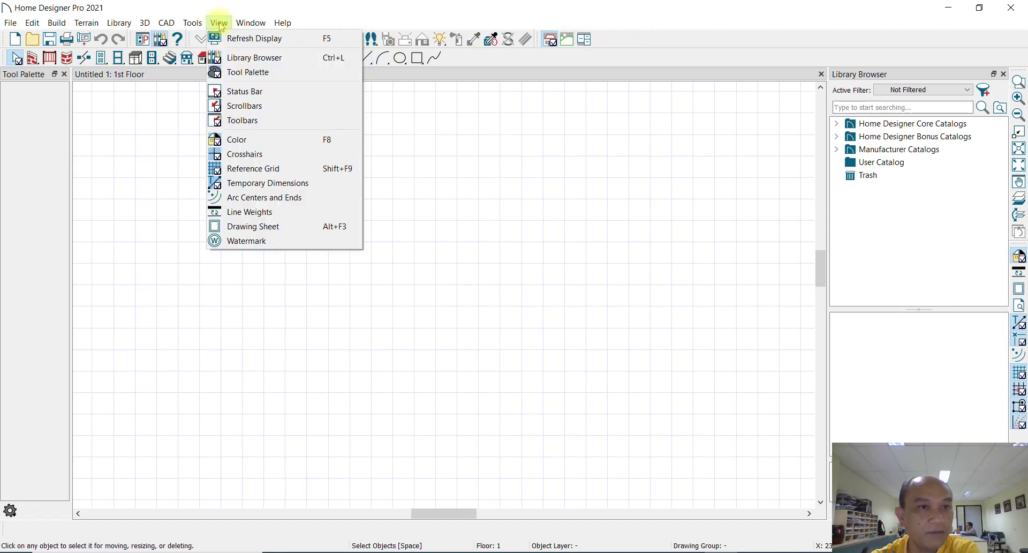
click(214, 121)
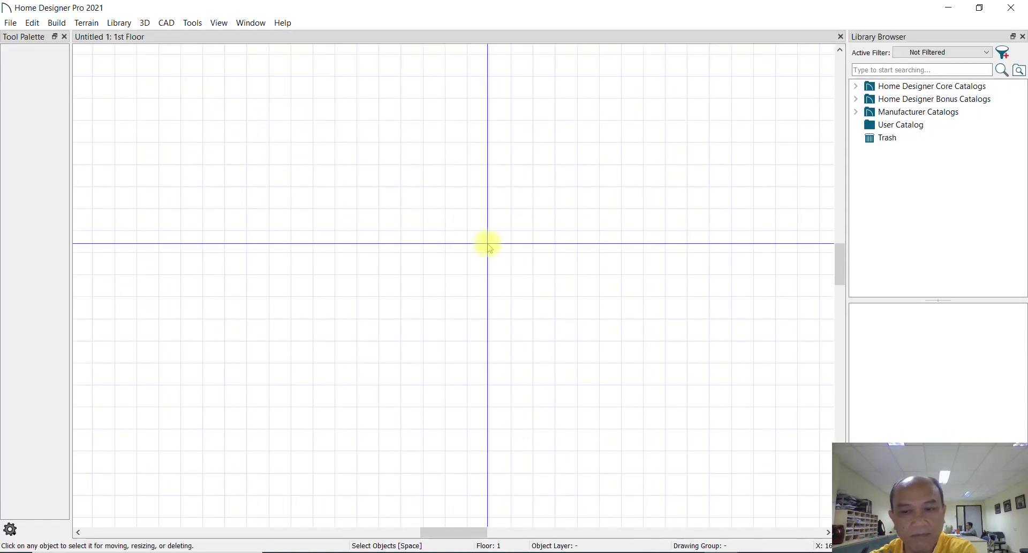
click(227, 28)
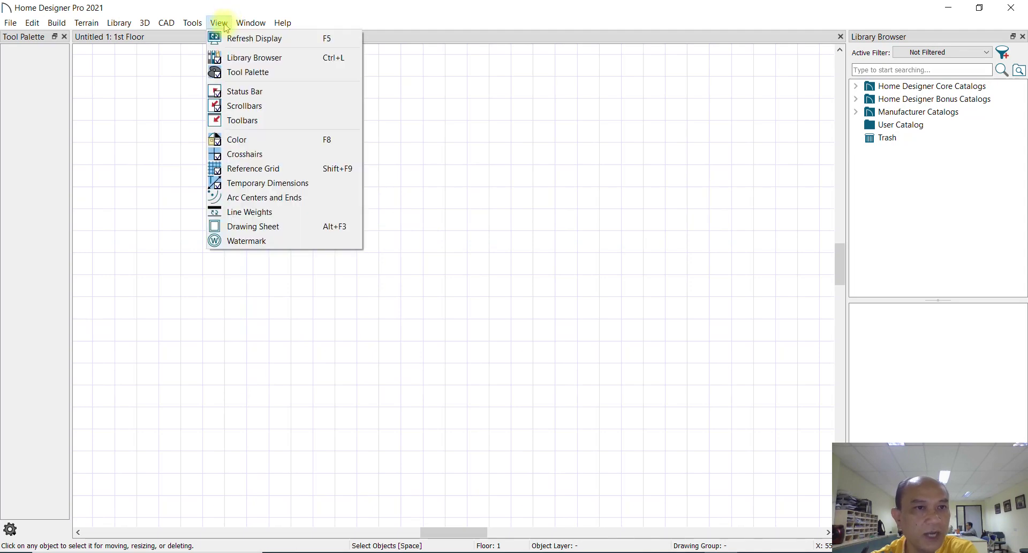
click(217, 121)
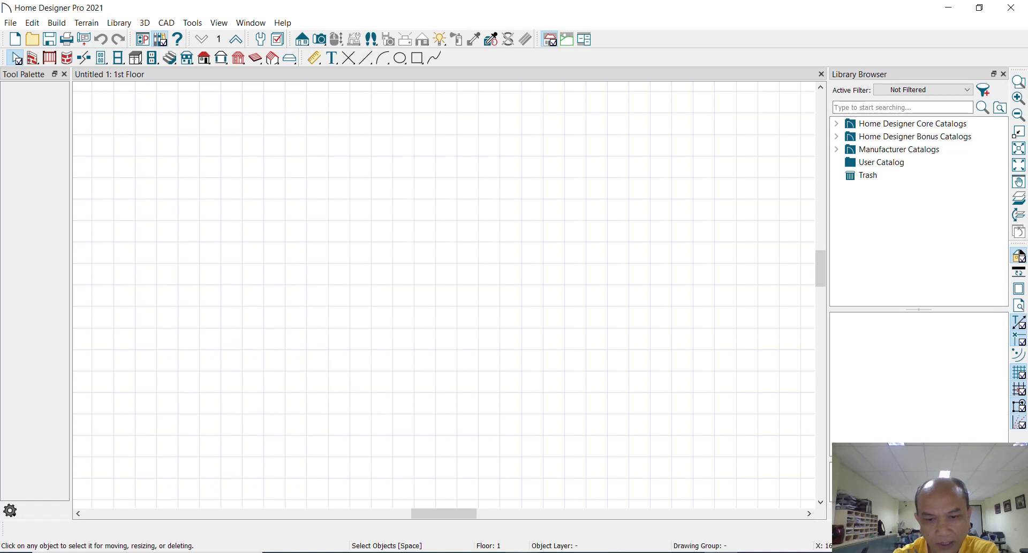
right_click(522, 552)
Dismiss the time-tracker inactivity notice and minimize Chief Architect to get back to Home Designer
click(498, 535)
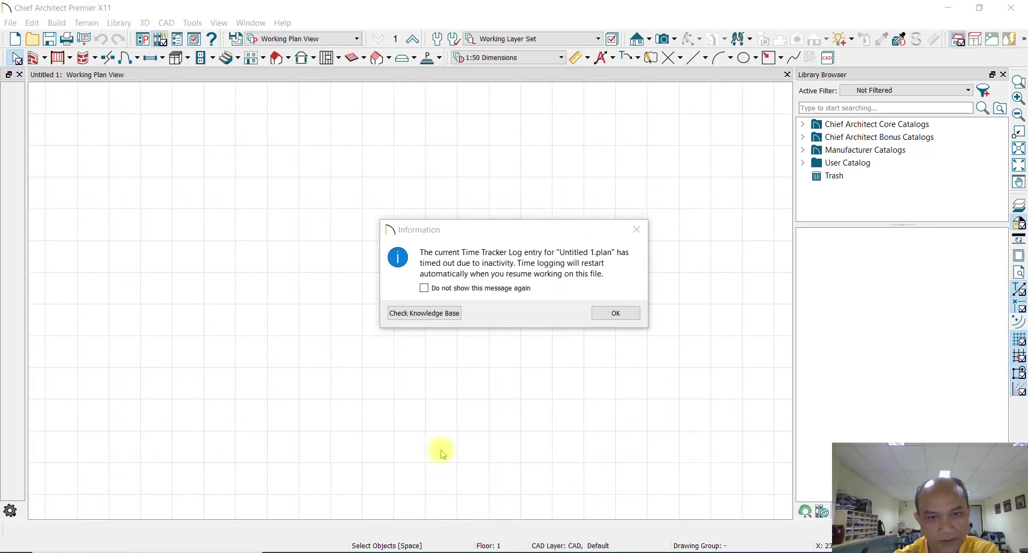
click(616, 314)
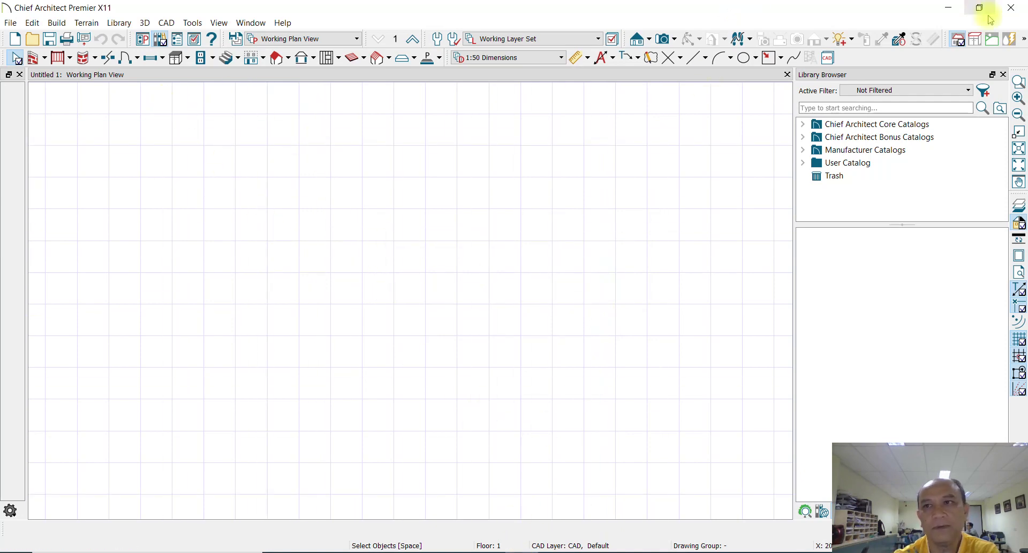
click(1012, 9)
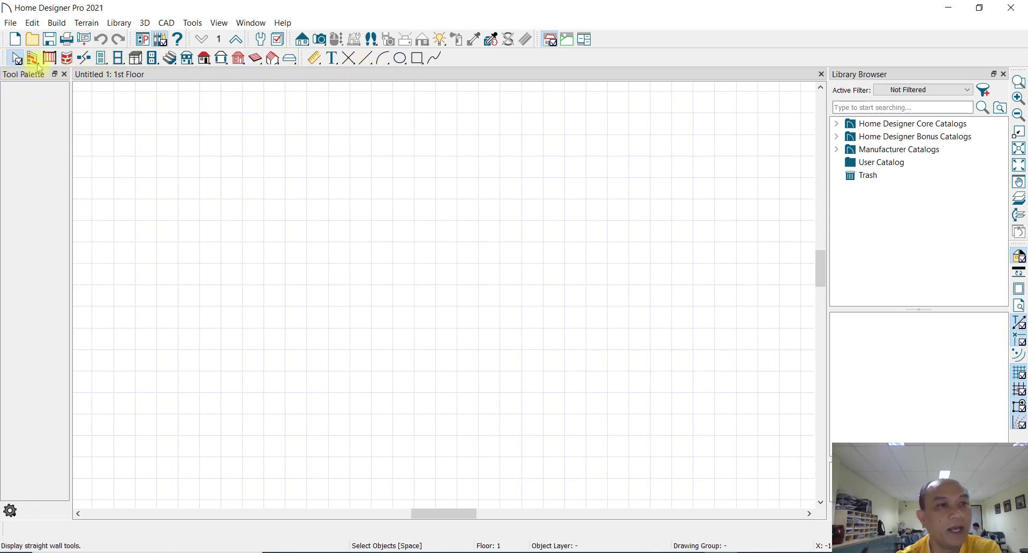
Show the straight wall tools and view the display options without changing anything
click(32, 59)
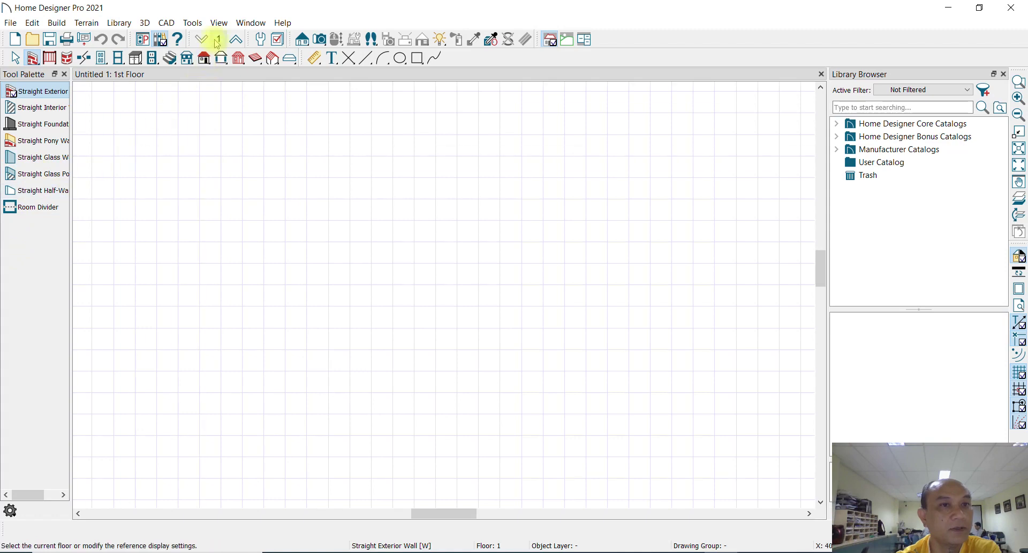
click(219, 23)
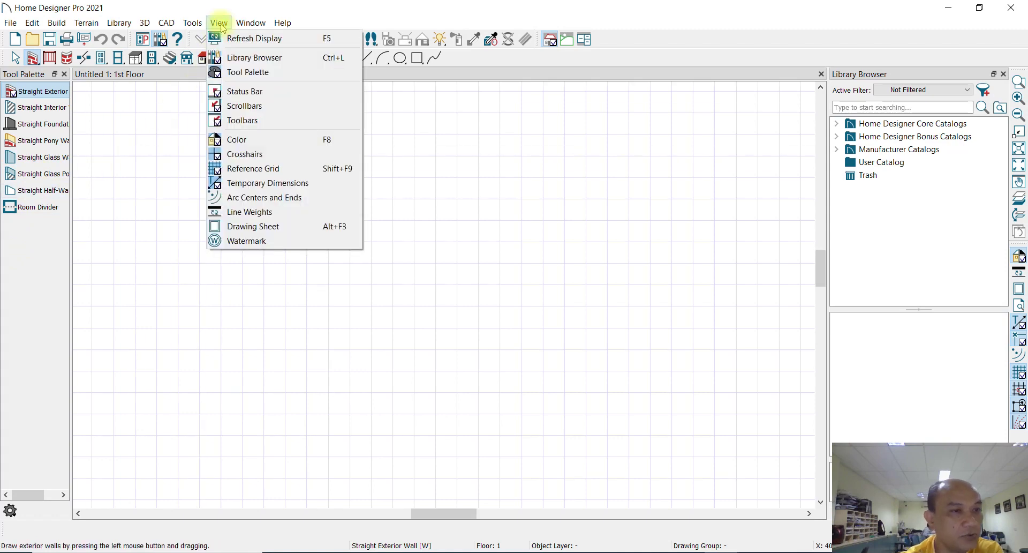
click(23, 270)
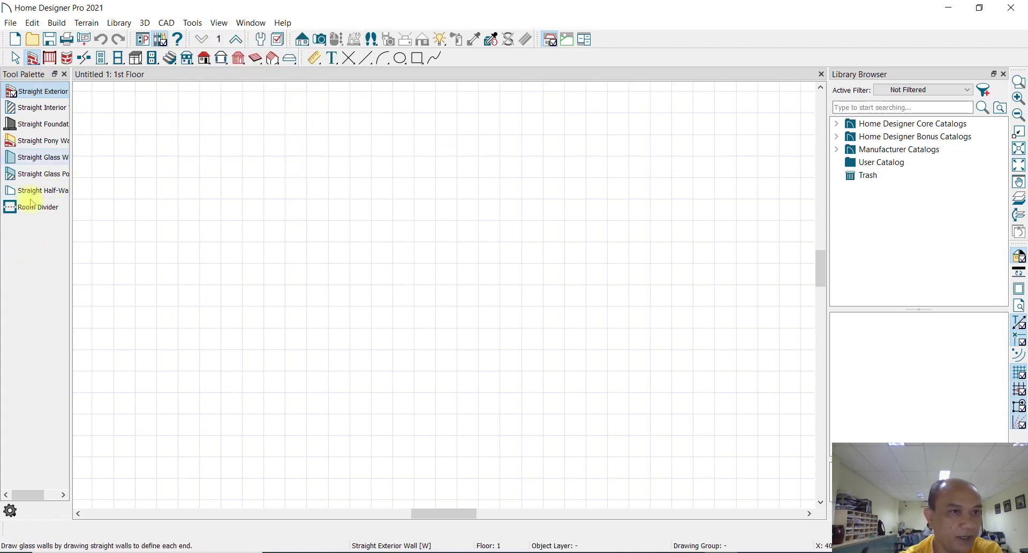
Browse the railing, curved wall and door tool groups, then return to straight walls
click(49, 58)
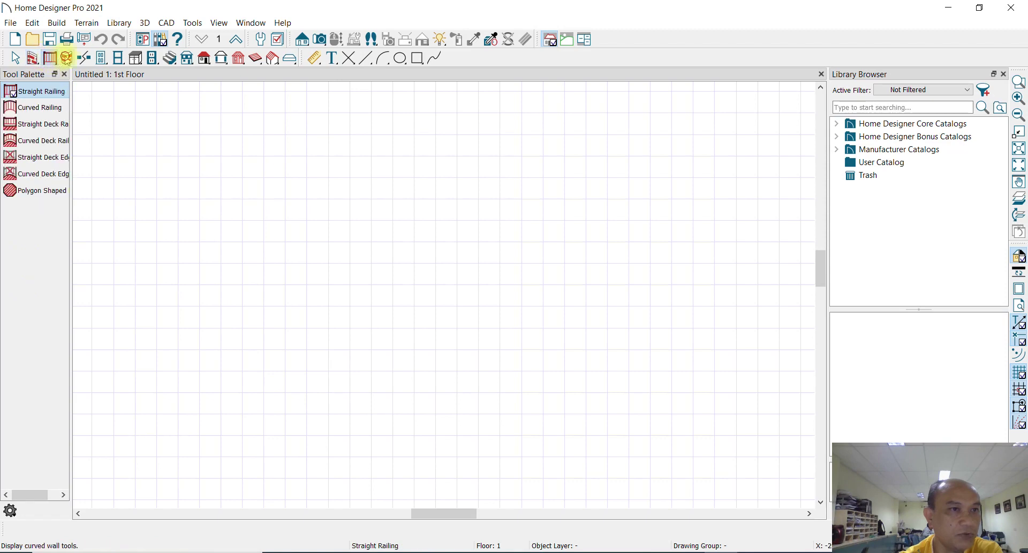
click(67, 57)
click(88, 58)
click(102, 59)
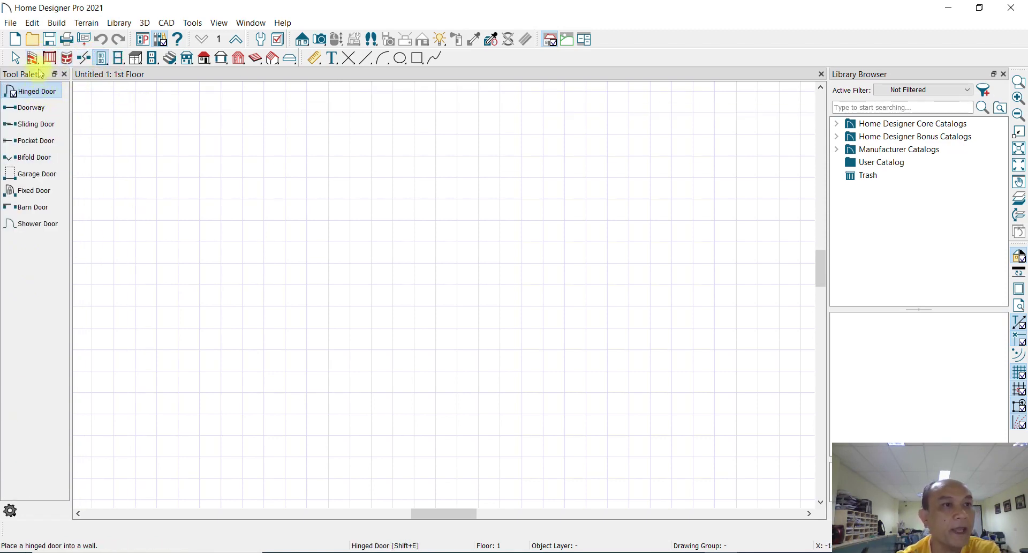
click(33, 59)
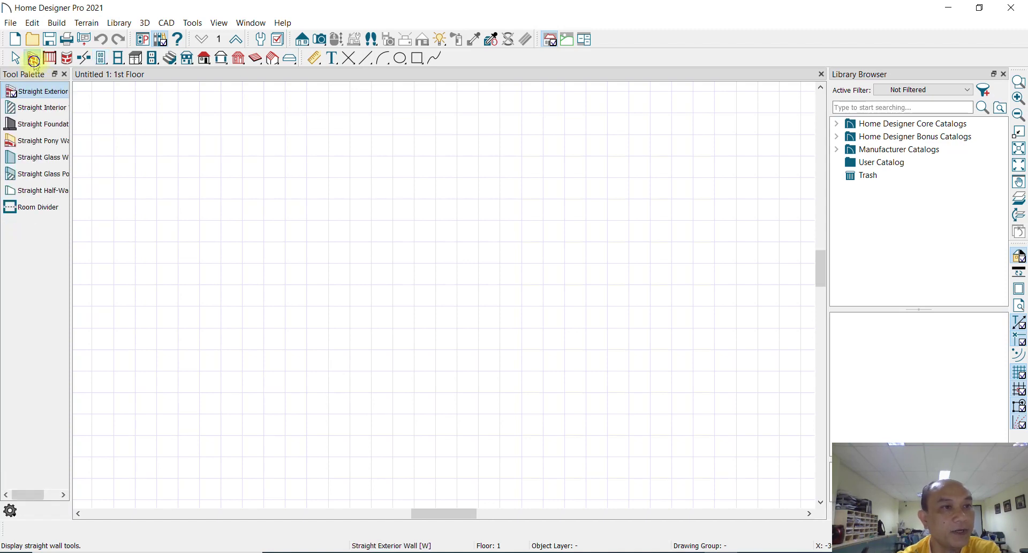
Open the wall default settings and close them without changes
right_click(33, 61)
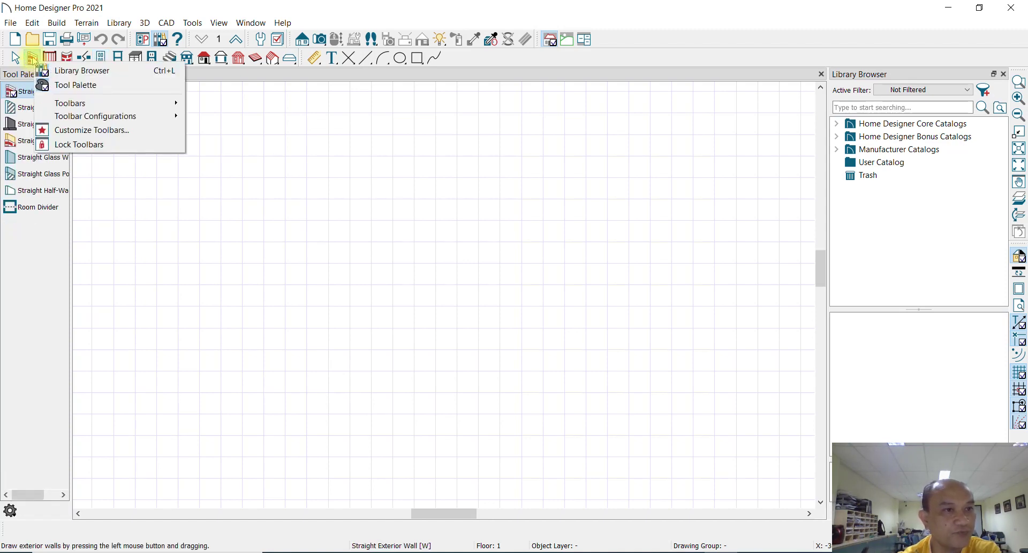
key(Escape)
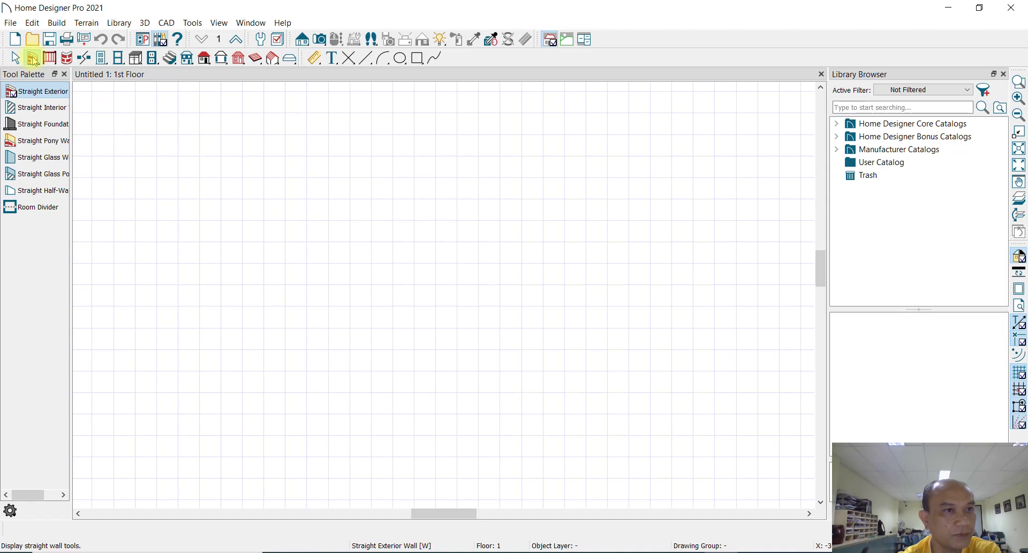
double_click(33, 61)
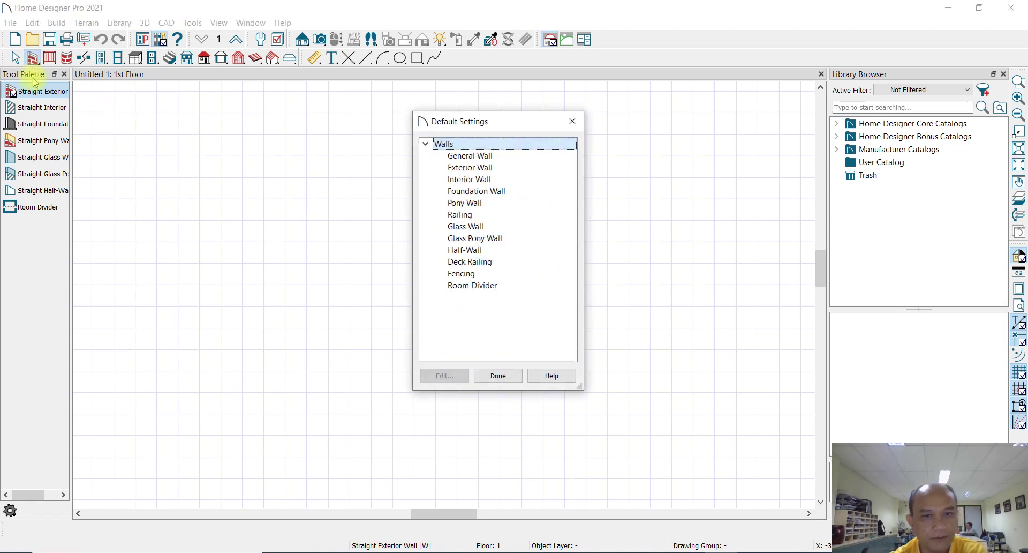
click(578, 121)
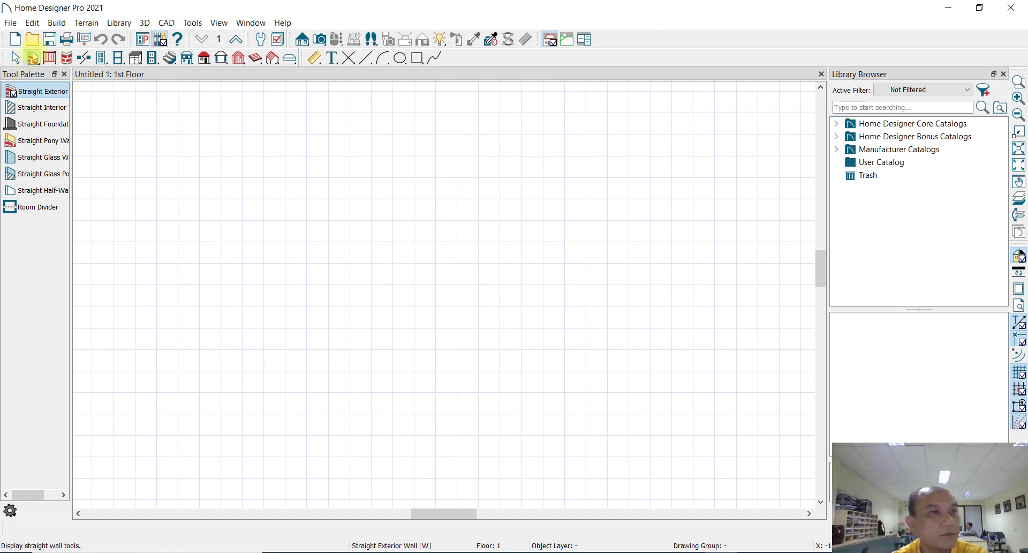
Open the program Preferences from the Edit menu
right_click(33, 59)
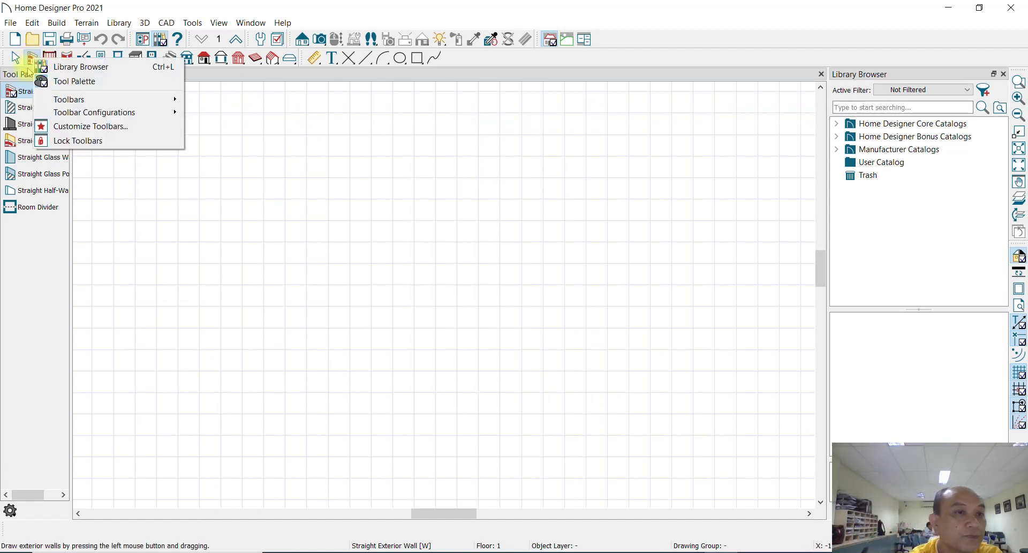
click(319, 127)
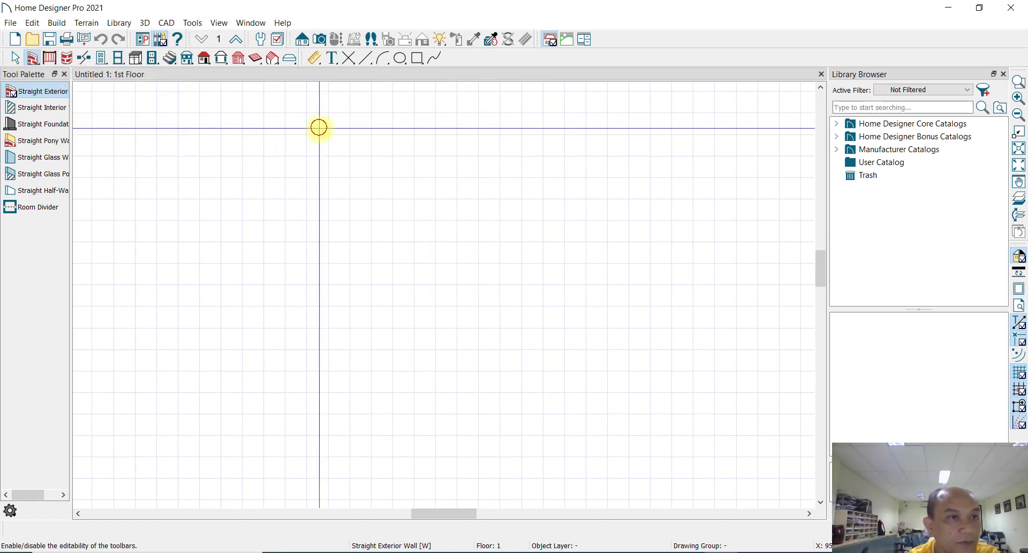
click(12, 23)
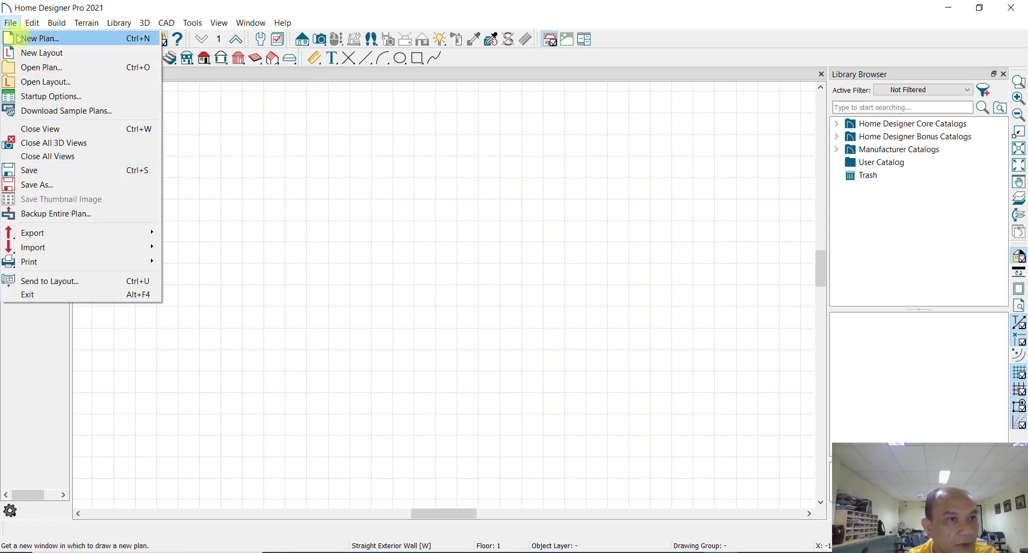
click(59, 319)
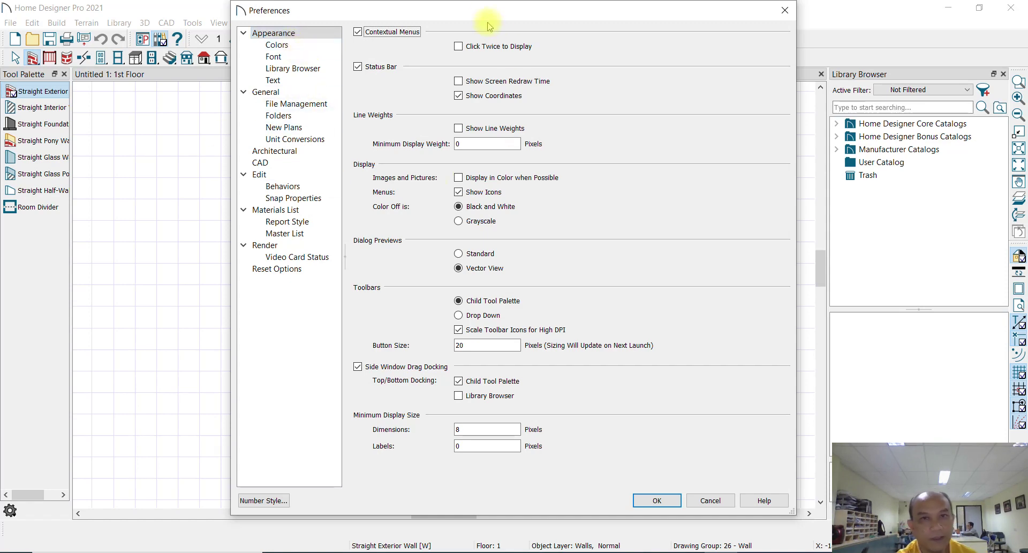
Move the Preferences dialog to the right, check the Toolbars options, and close it unchanged
drag(466, 12, 608, 24)
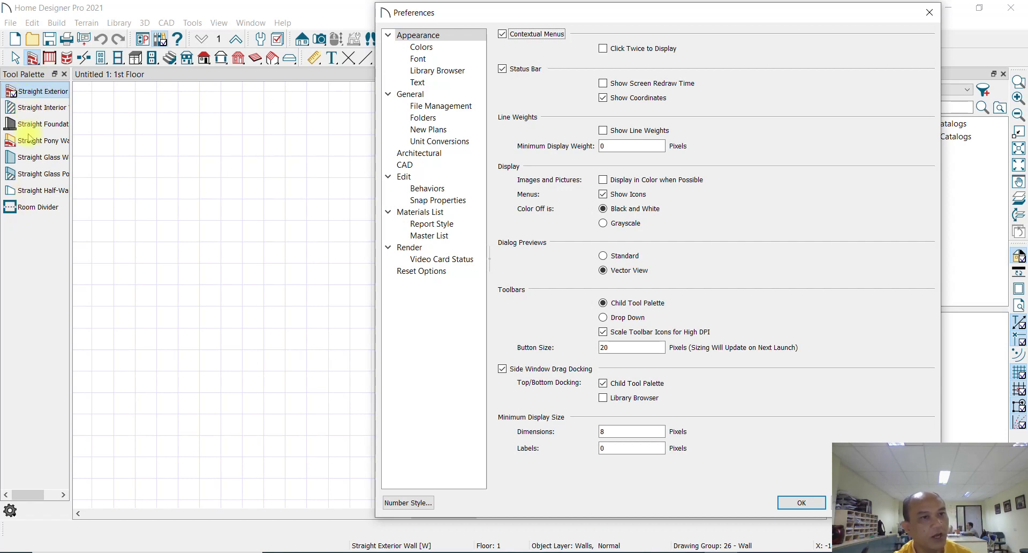
click(930, 12)
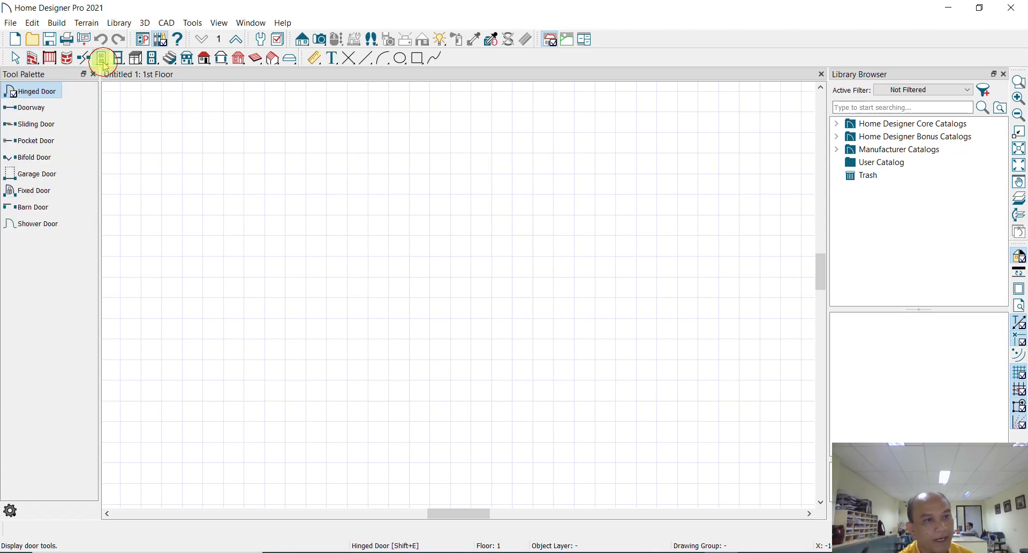
Show the door tools and narrow the Tool Palette to widen the plan
click(102, 60)
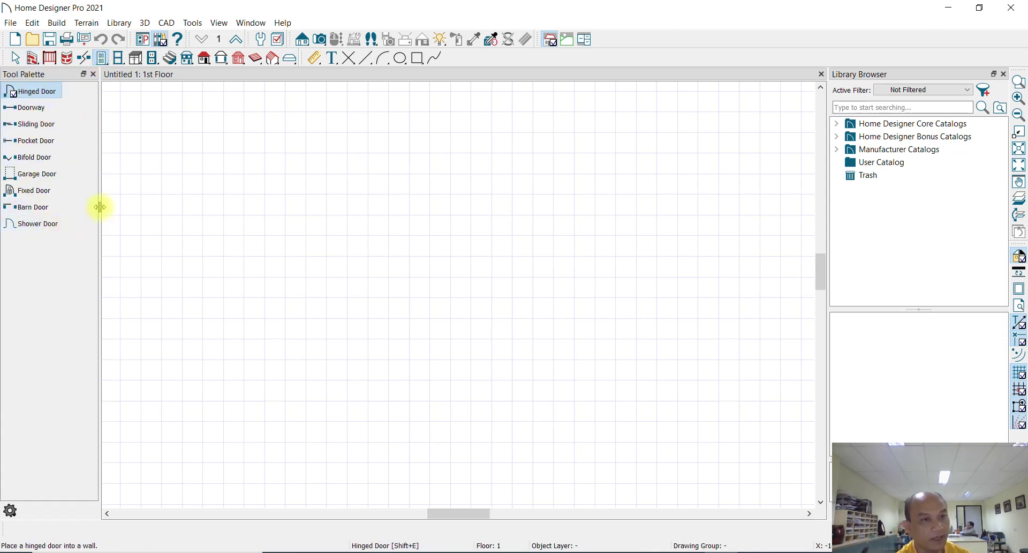
drag(100, 206, 89, 210)
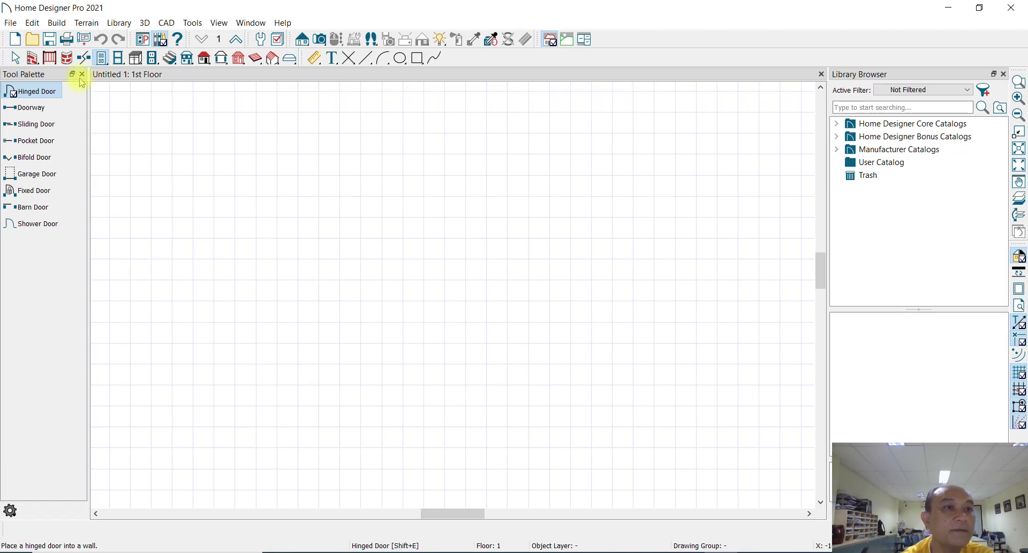
Select Drop Down toolbar style in Edit > Preferences and confirm with OK
click(33, 24)
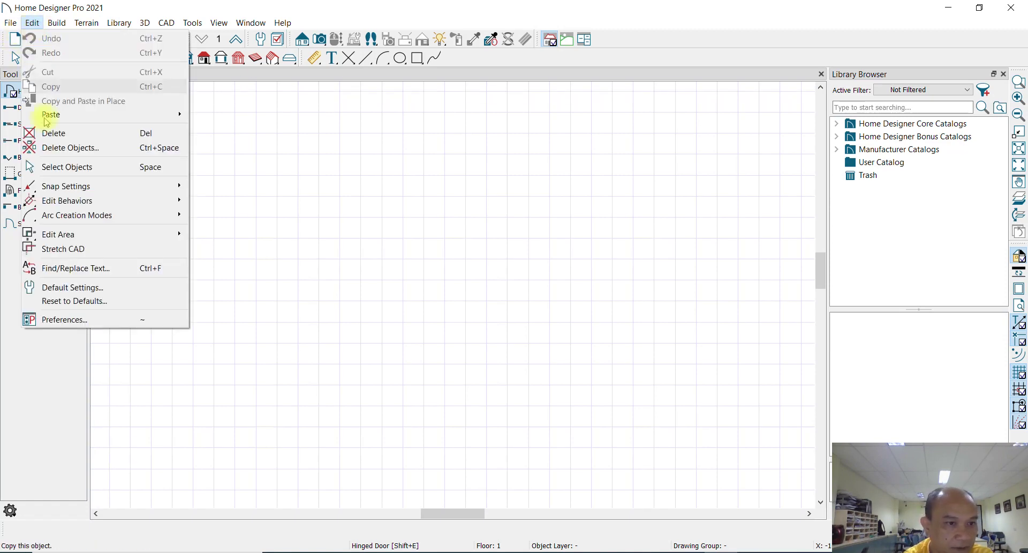
click(84, 319)
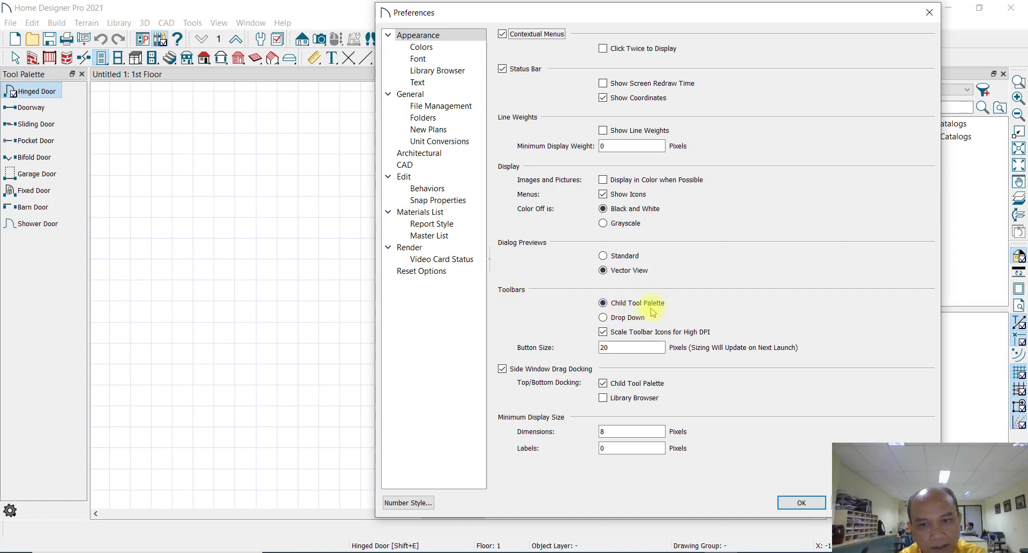
click(603, 317)
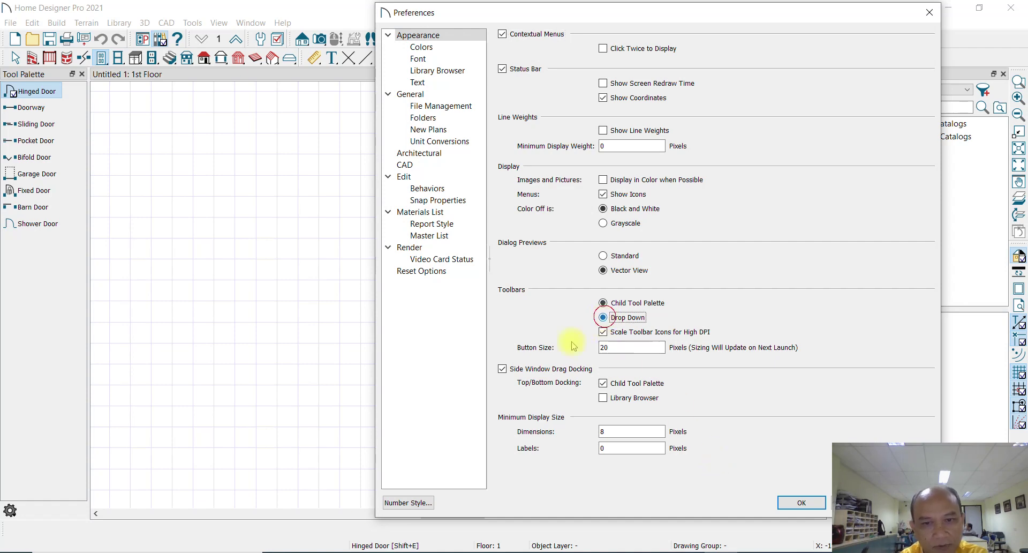
click(796, 506)
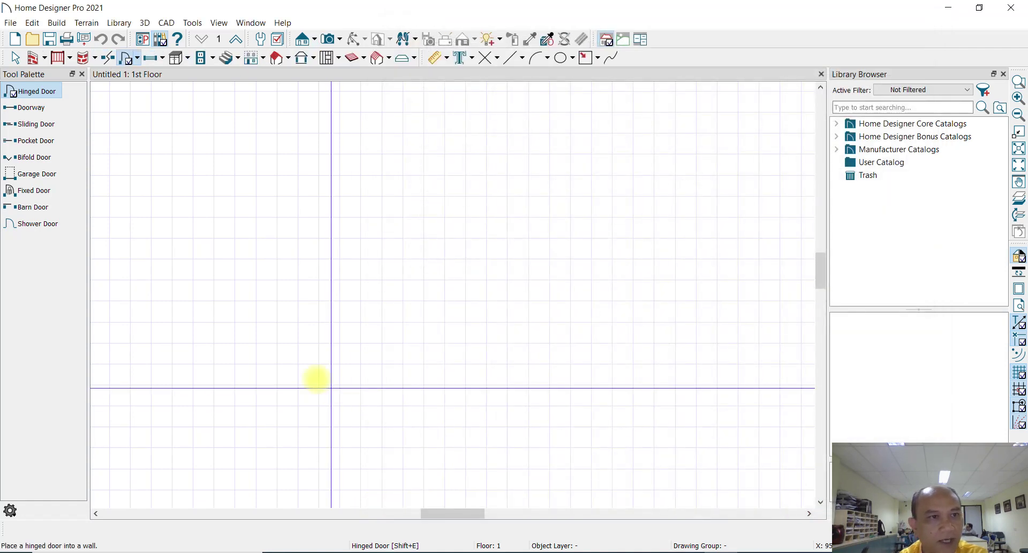
Try the drop-down railing, wall and cabinet tool lists, then return to the plan
click(71, 58)
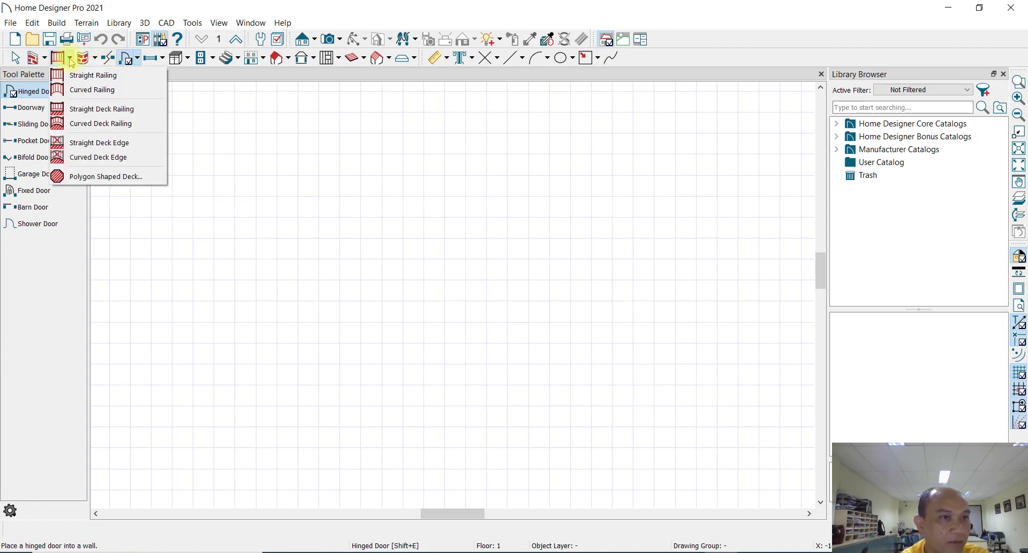
click(182, 74)
click(31, 60)
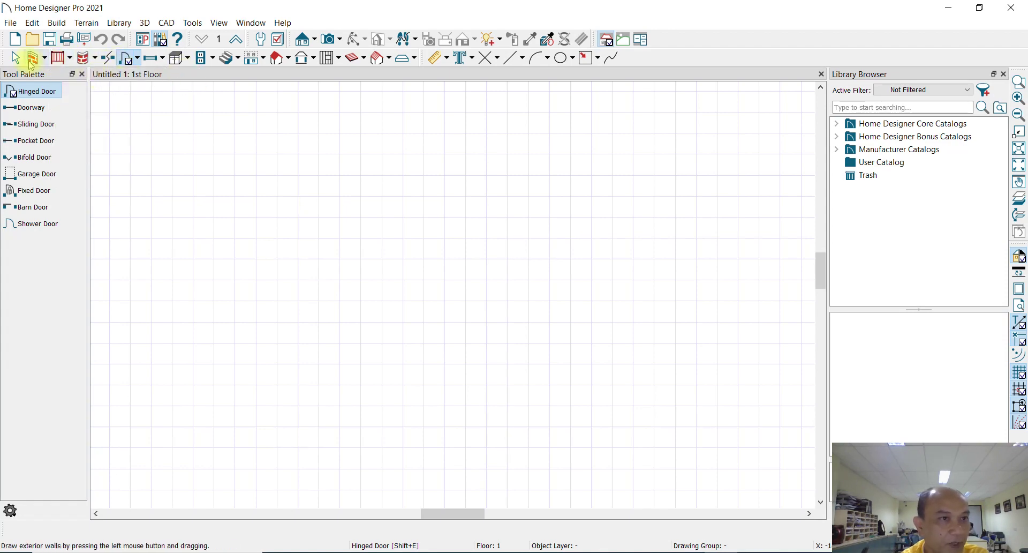
click(44, 58)
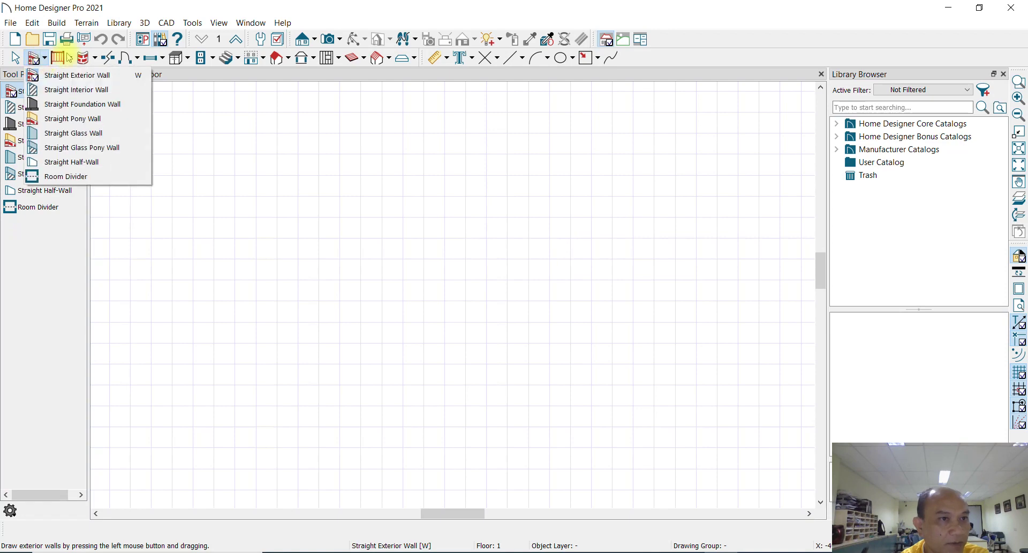
click(188, 59)
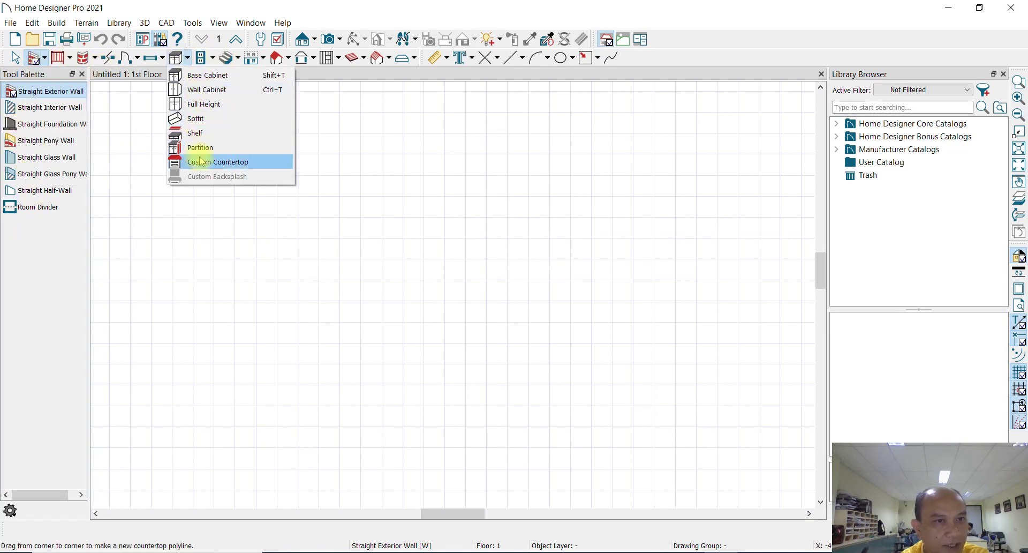
click(646, 79)
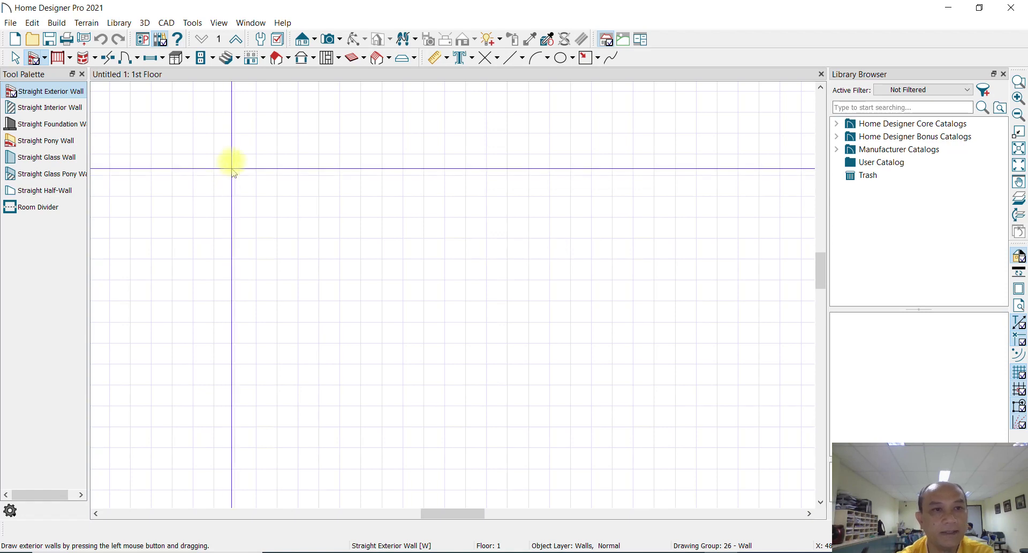
Switch to the stair tool, then browse the railing and deck drop-down choices
click(230, 57)
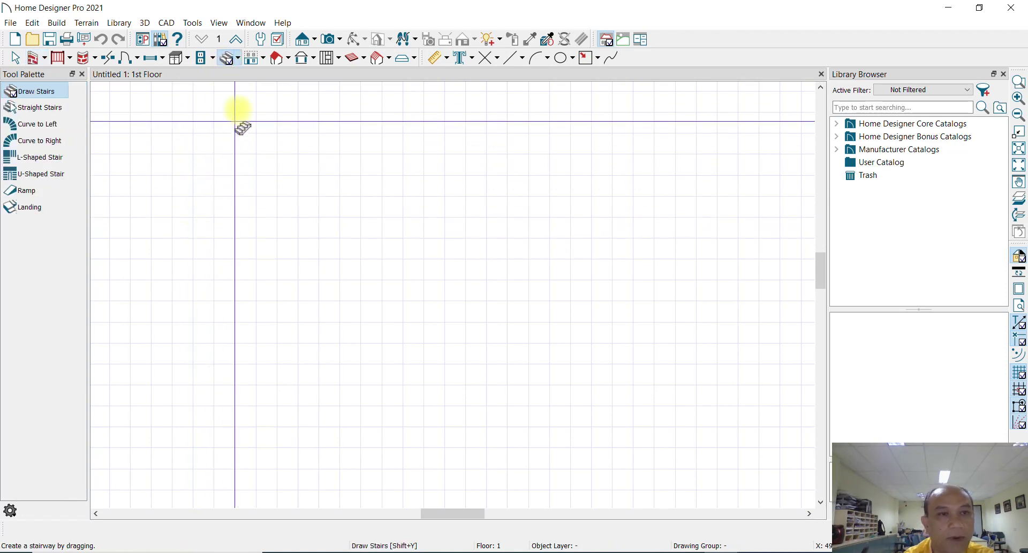
click(70, 58)
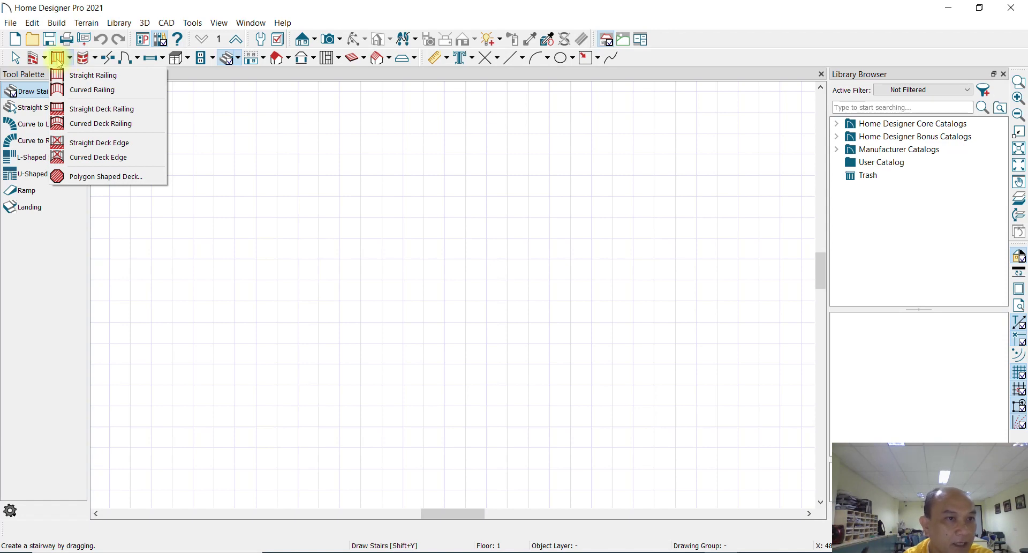
click(58, 61)
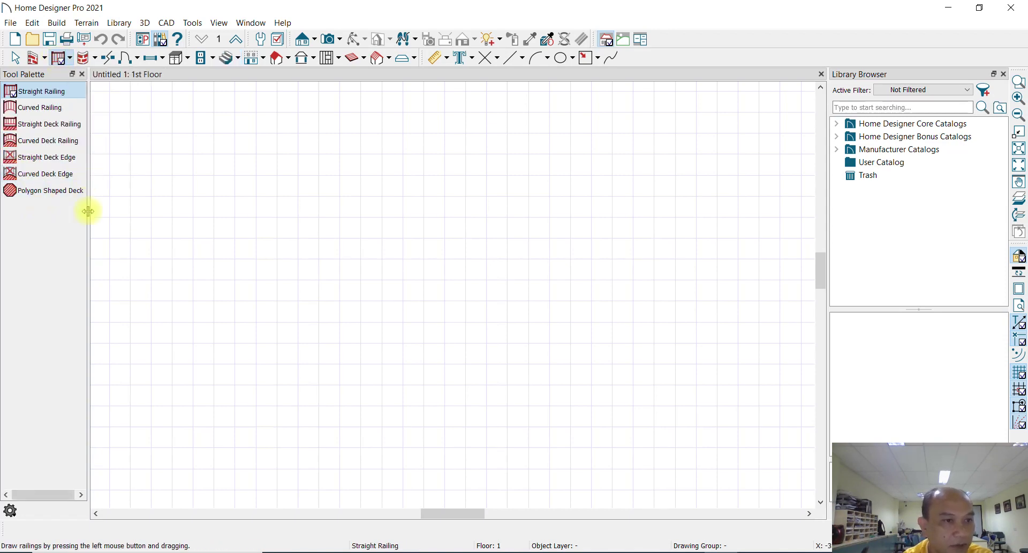
click(70, 58)
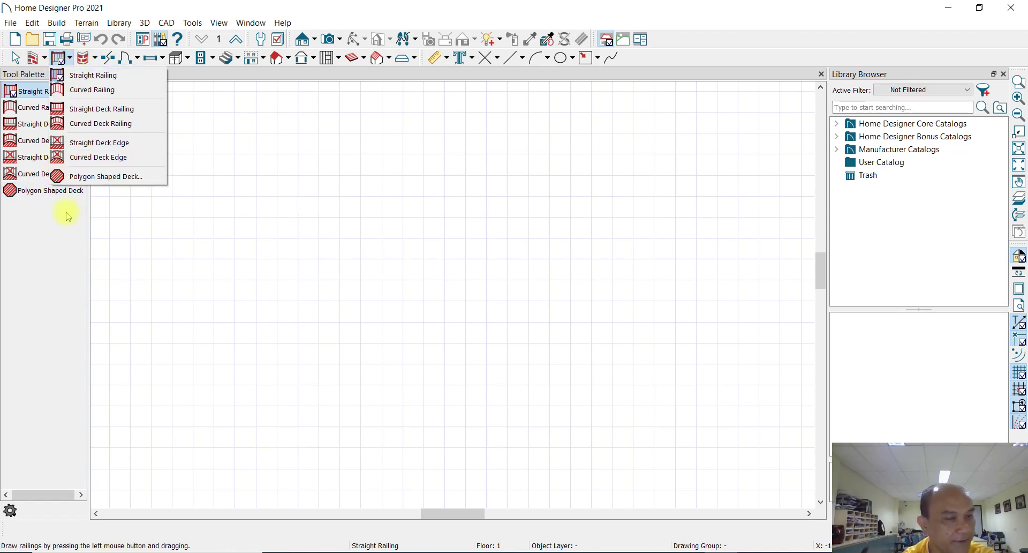
click(225, 80)
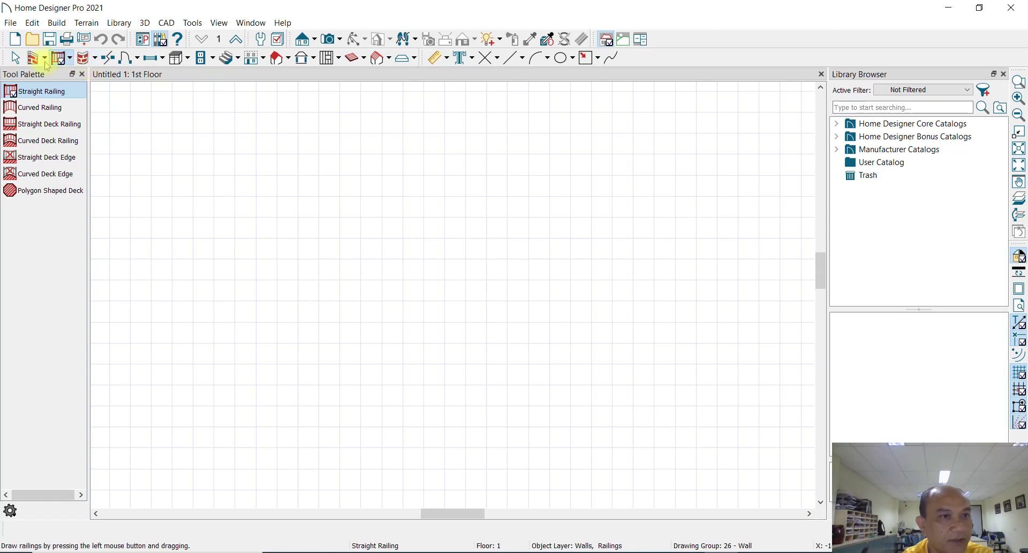
Set the toolbars back to Child Tool Palette style in Preferences
click(10, 23)
mouse_move(32, 22)
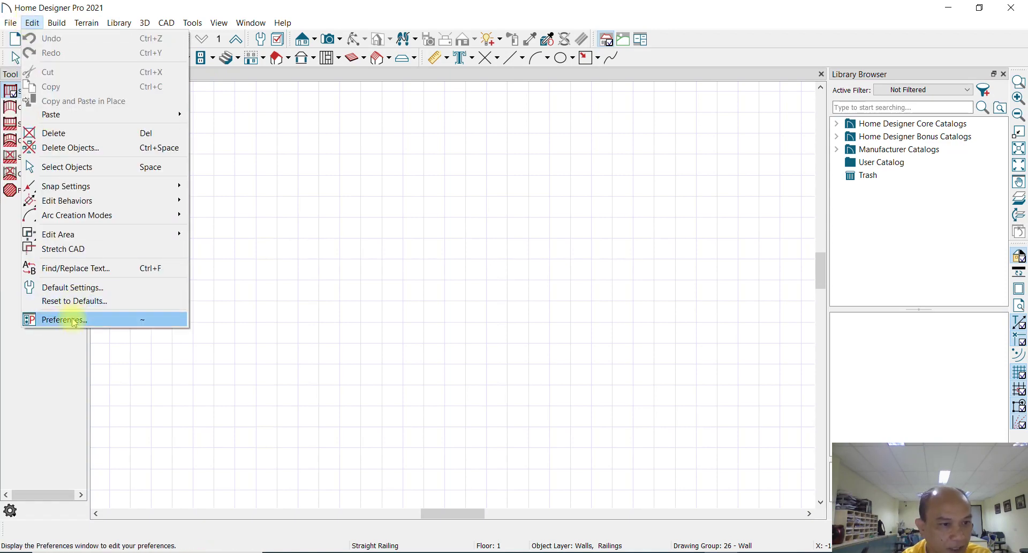
click(71, 322)
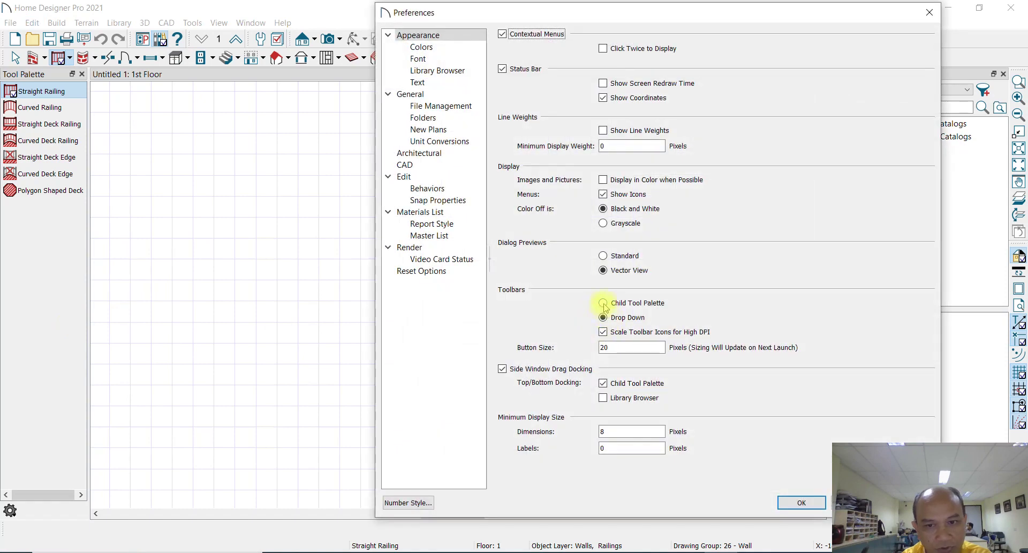
click(616, 303)
click(801, 502)
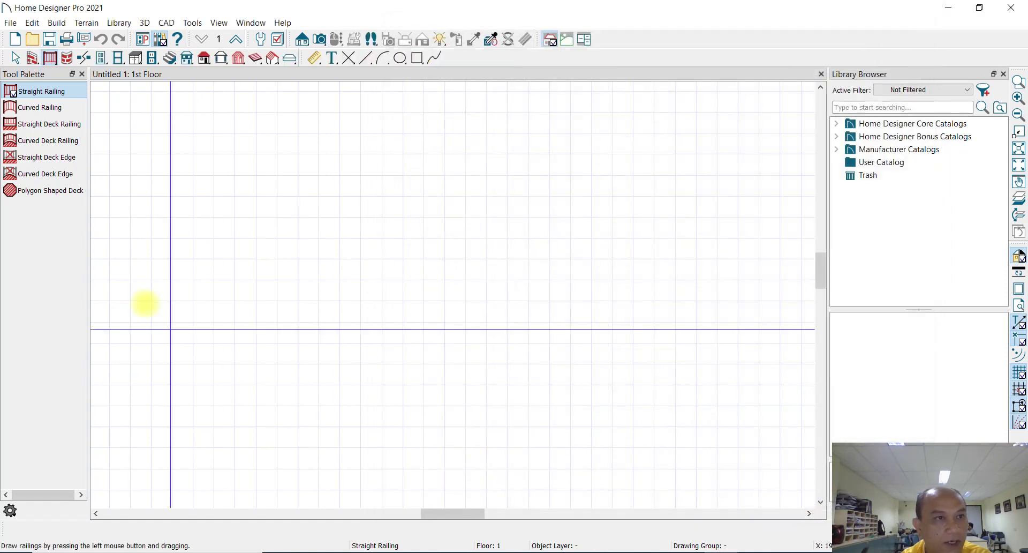
Switch the palette to railing tools and back to straight walls, then open the Edit menu
click(33, 59)
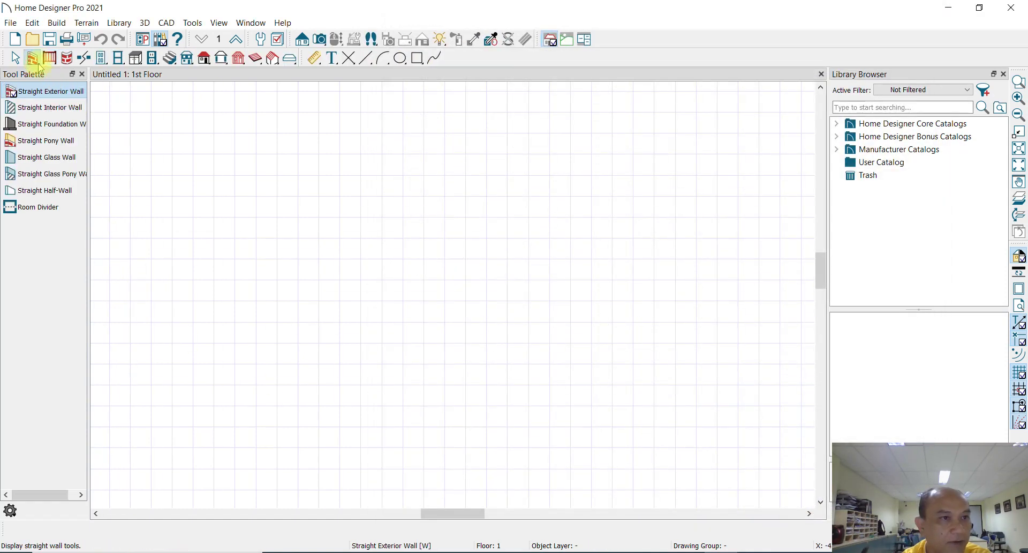
click(49, 58)
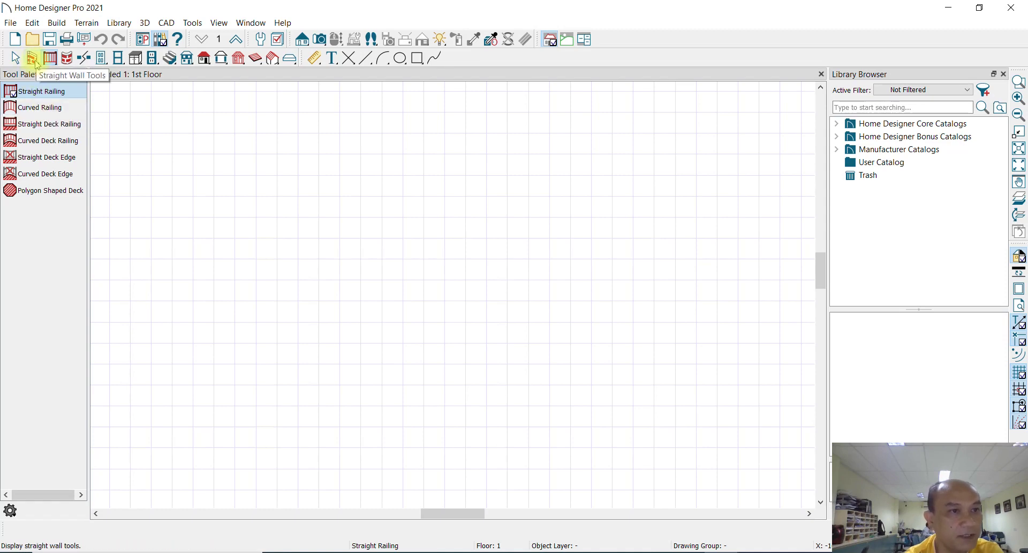
click(36, 63)
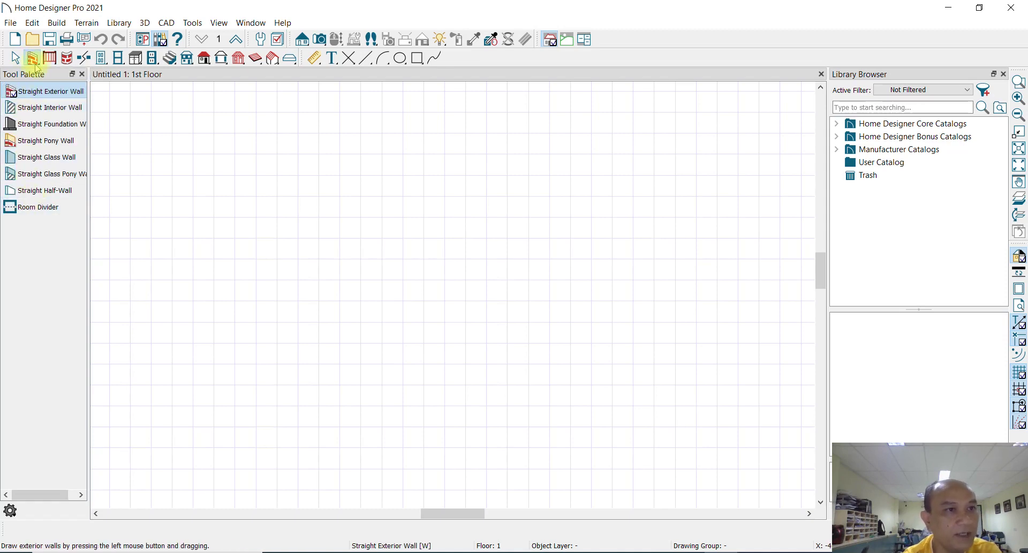
click(33, 24)
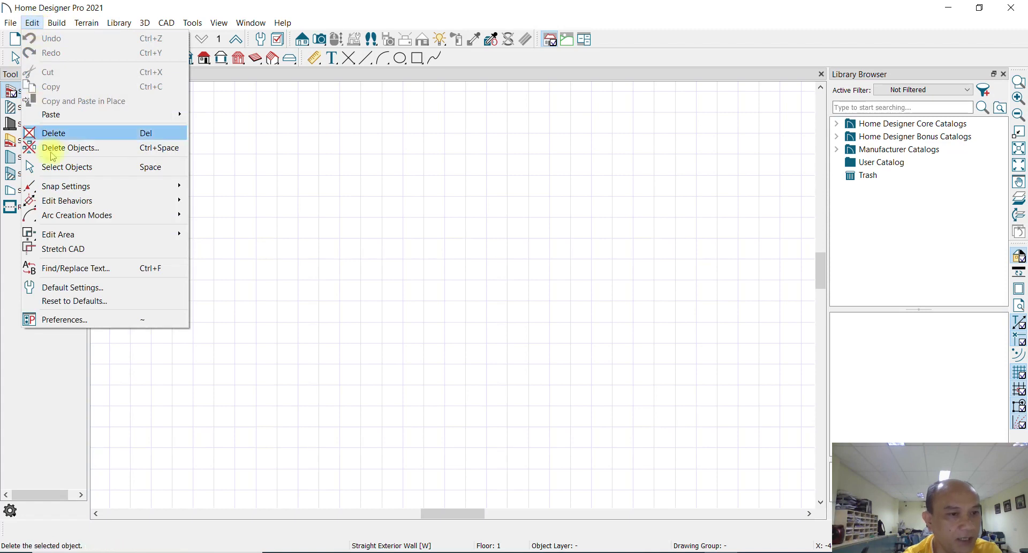
Choose Drop Down under Toolbars in Preferences and confirm with OK
click(60, 320)
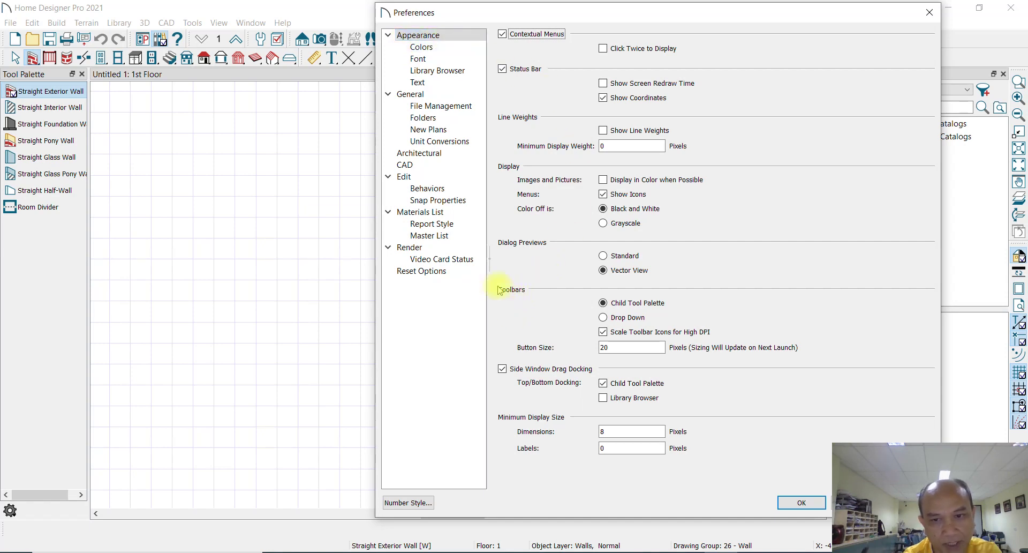
click(603, 317)
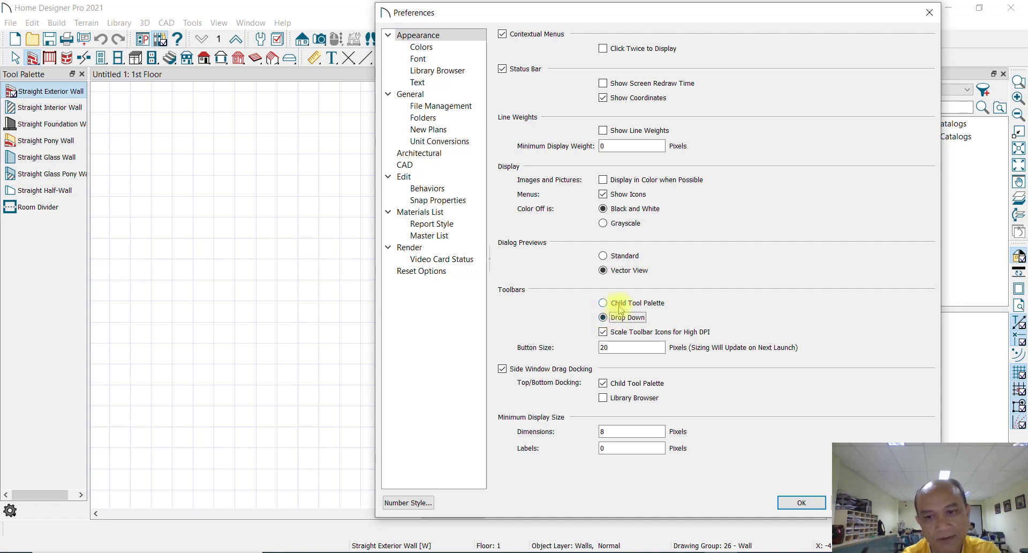
click(806, 509)
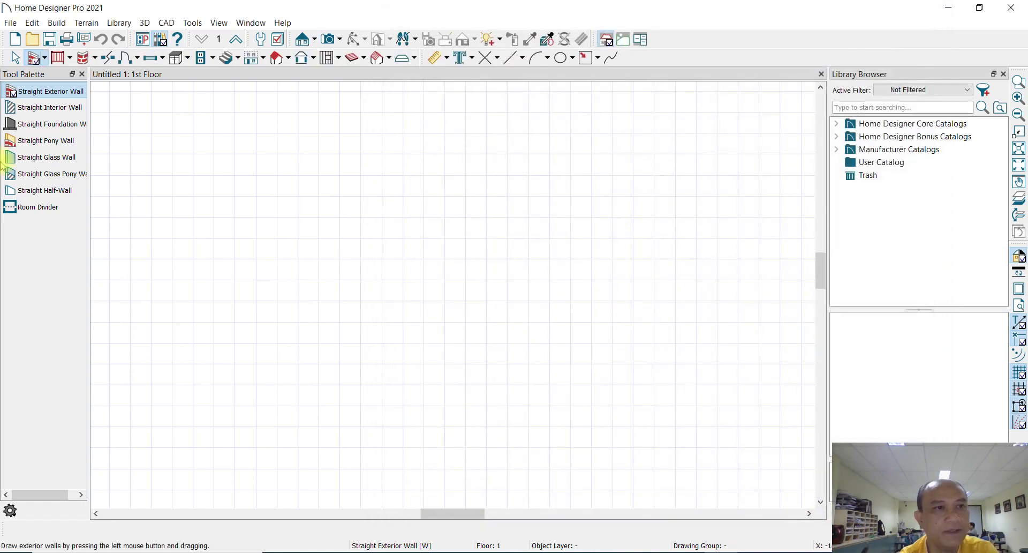
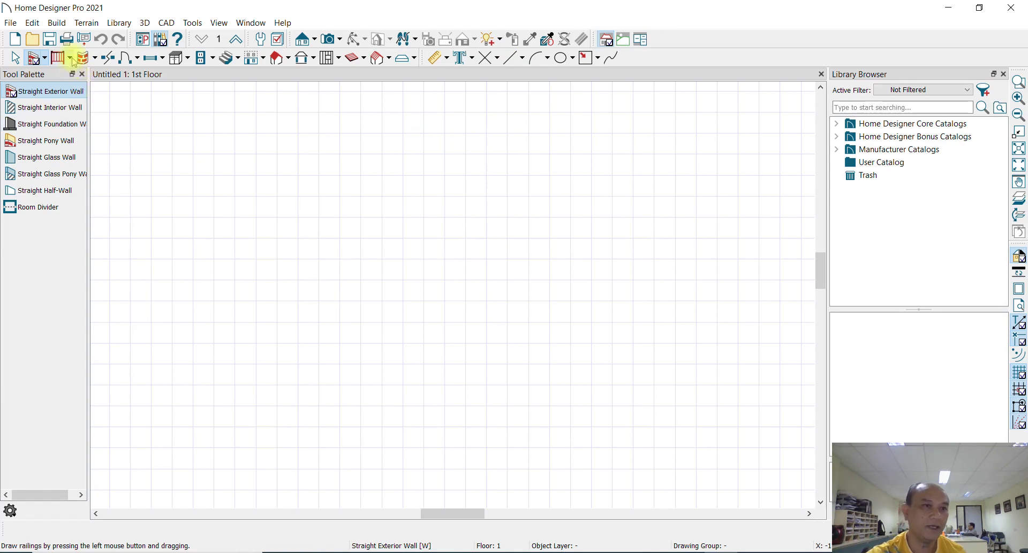
Open the Railing tool options, then dismiss them without choosing a railing
click(70, 58)
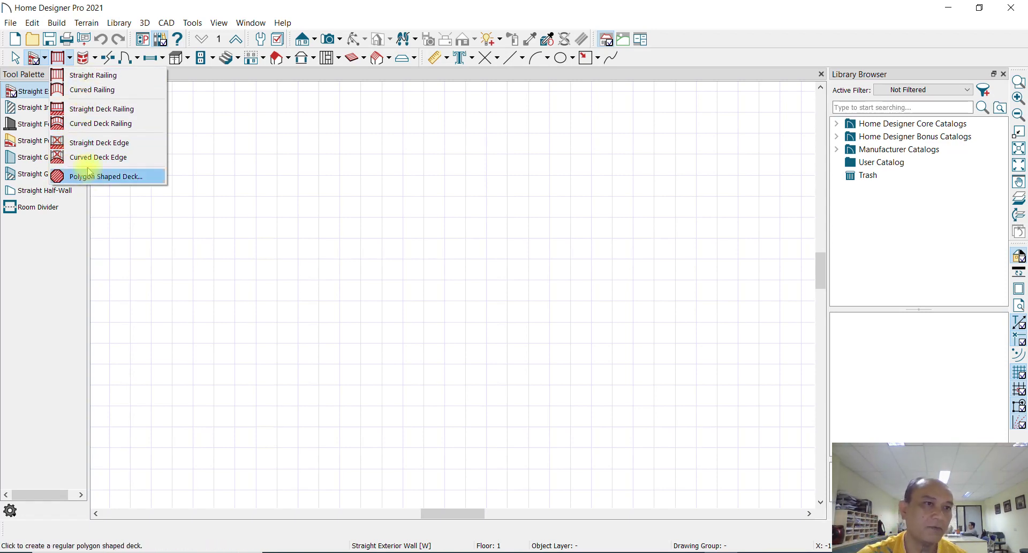
click(260, 75)
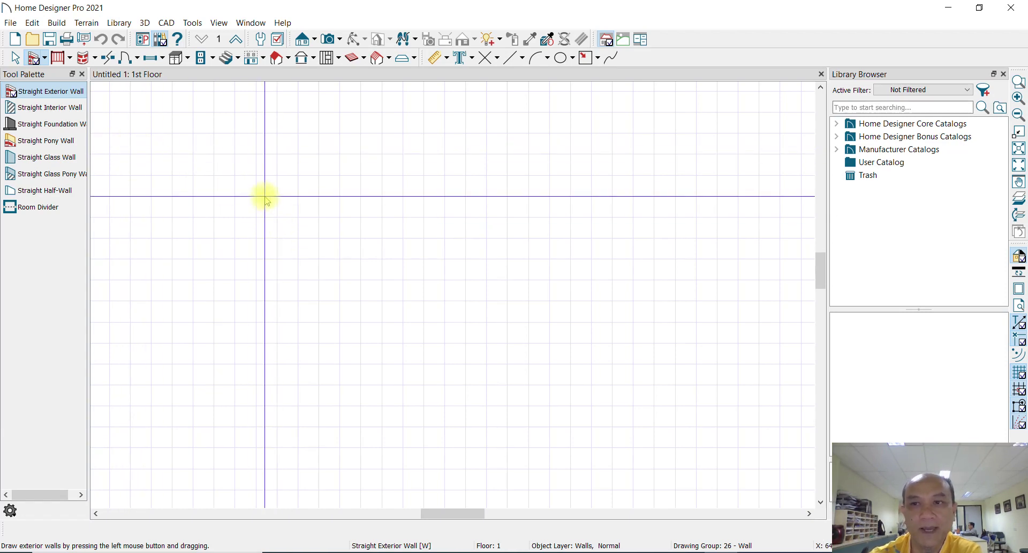
Return to Select Objects and set Preferences toolbars to Child Tool Palette instead of Drop Down
click(16, 58)
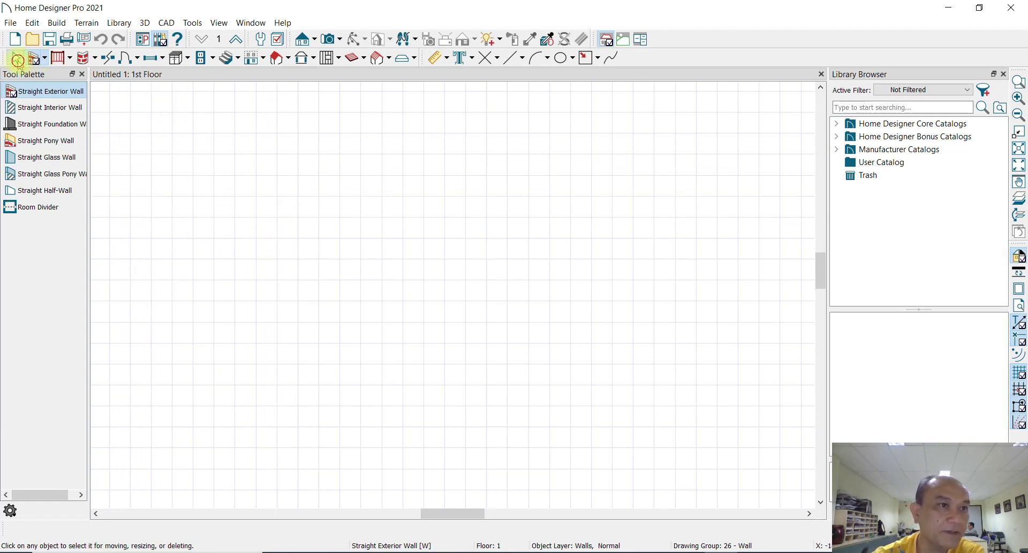
click(10, 23)
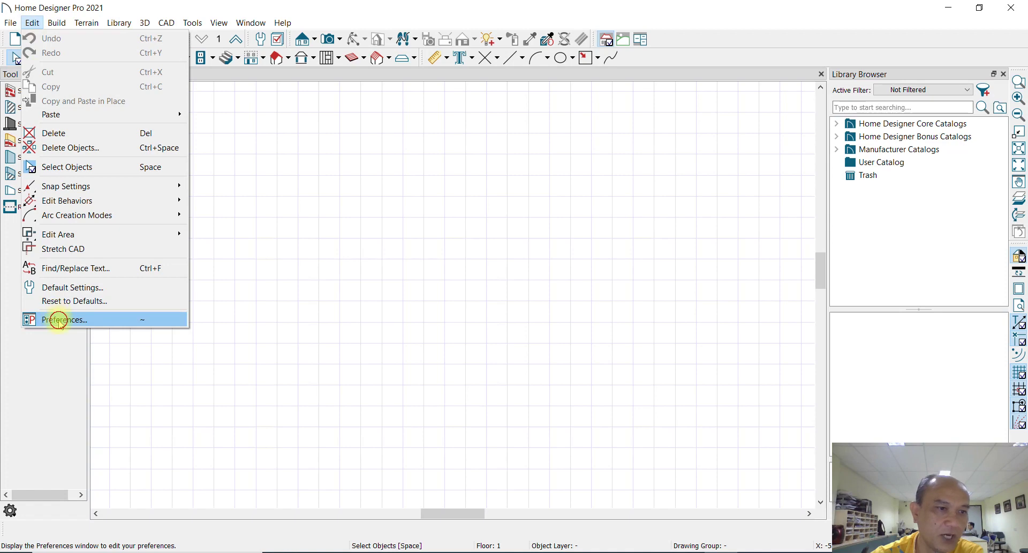
click(59, 320)
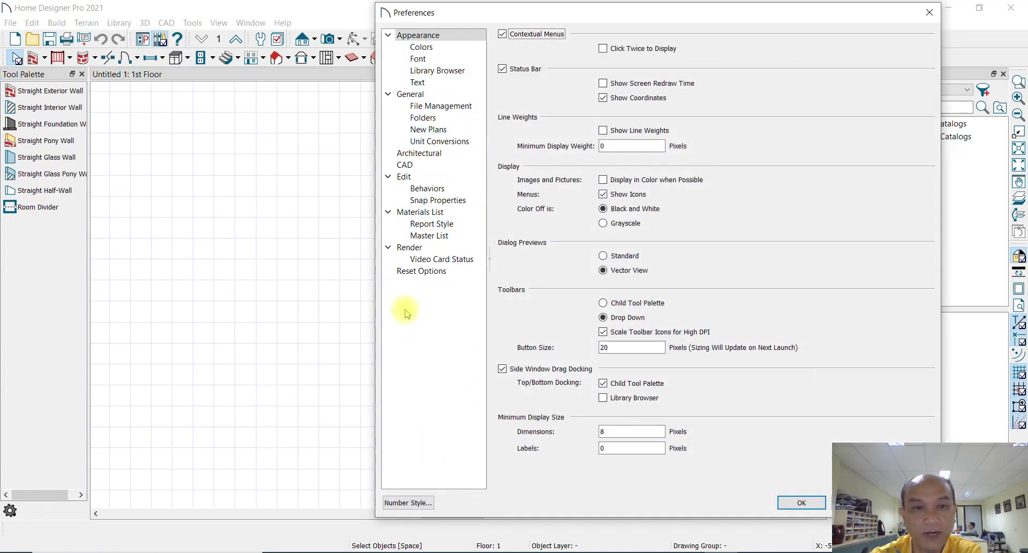
click(604, 303)
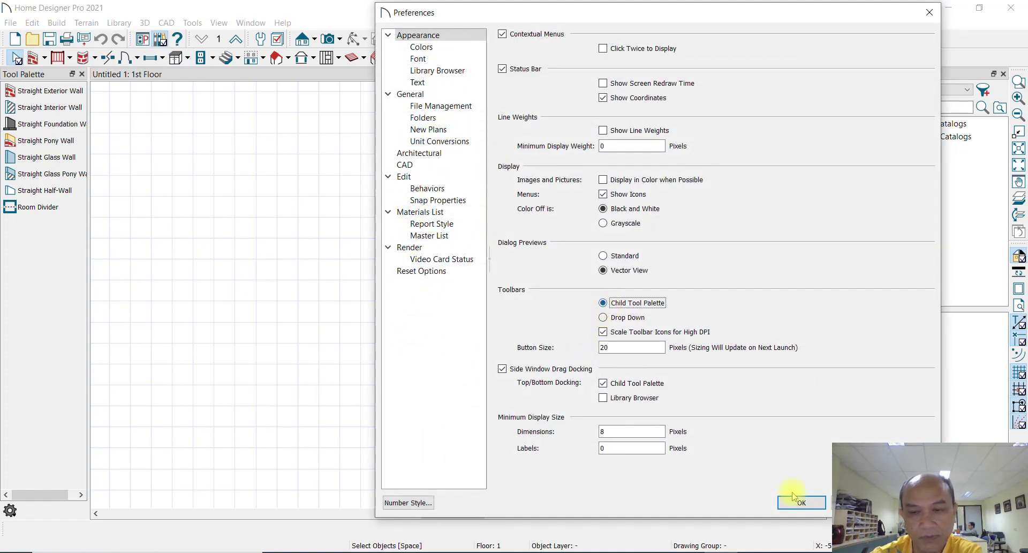
click(802, 503)
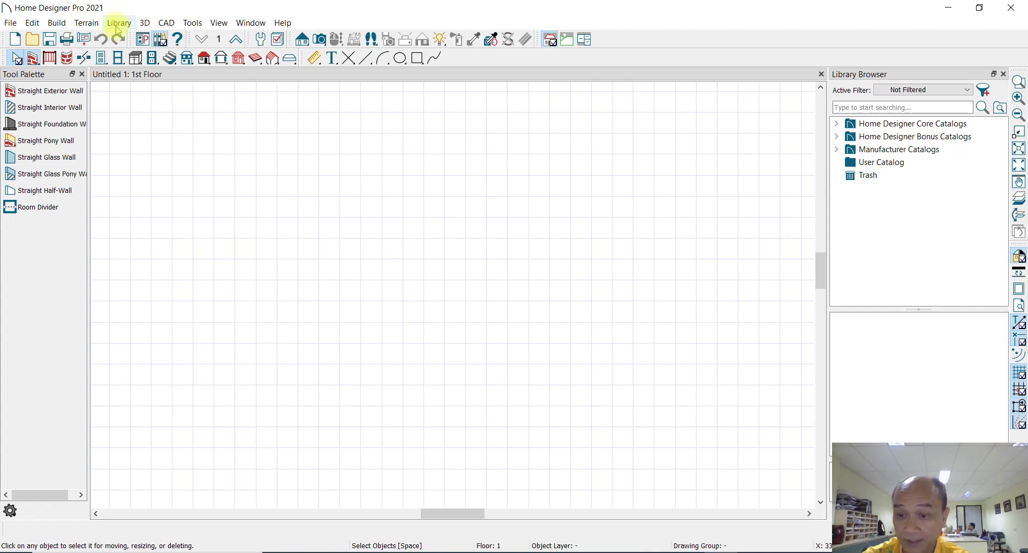
Run Update Library Catalogs from the Library menu
click(118, 30)
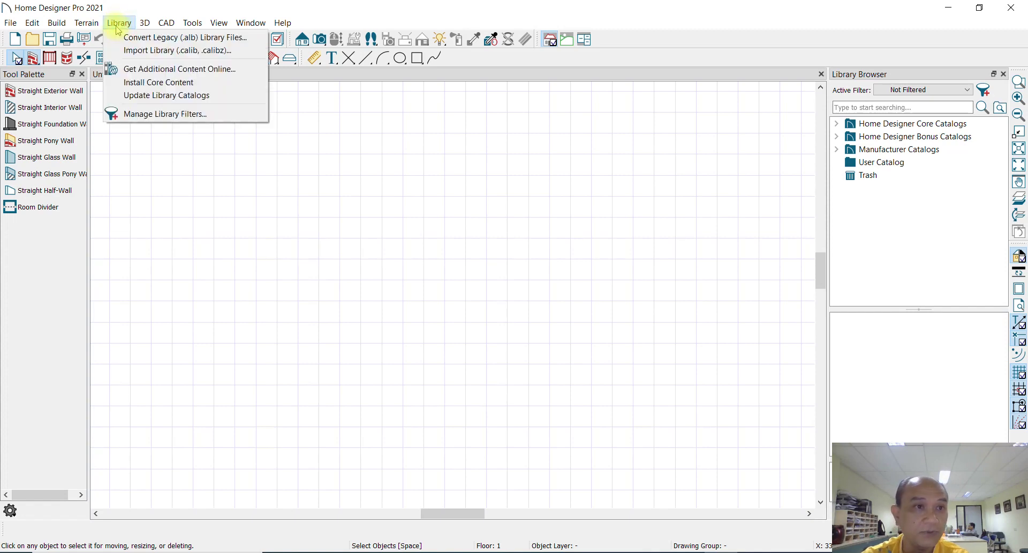
click(145, 112)
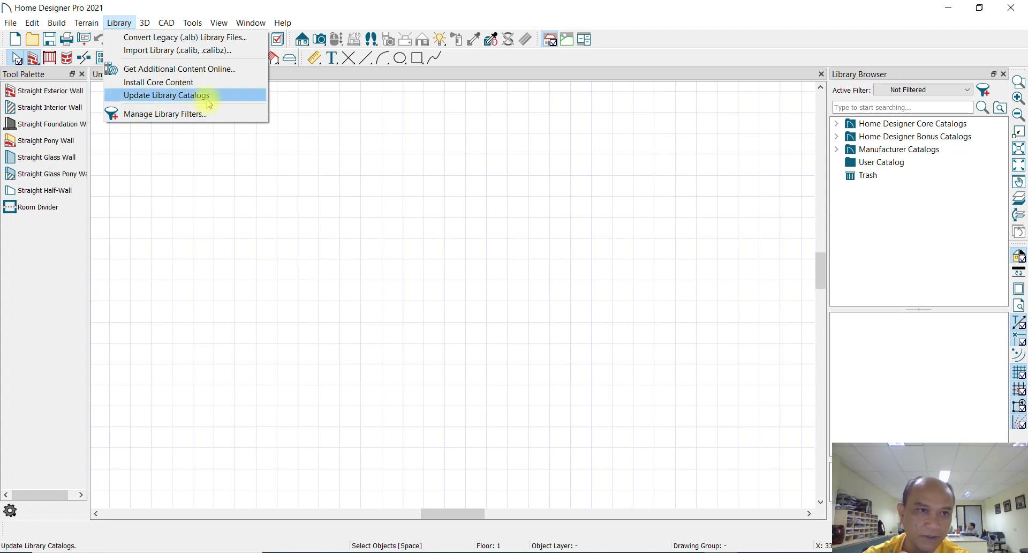
click(169, 97)
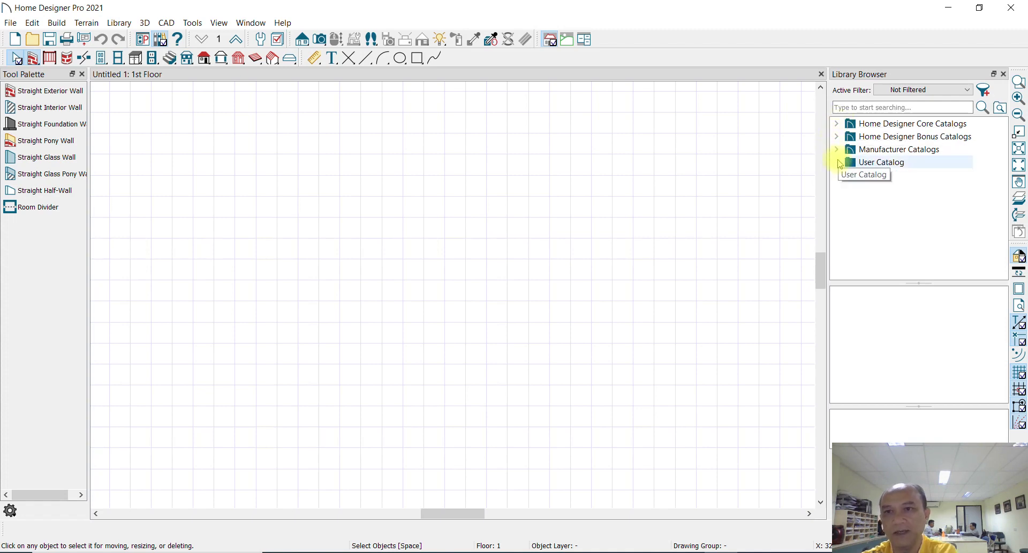
Expand Core Catalogs > Architectural to list the Appliances groups, then collapse Core Catalogs
click(837, 125)
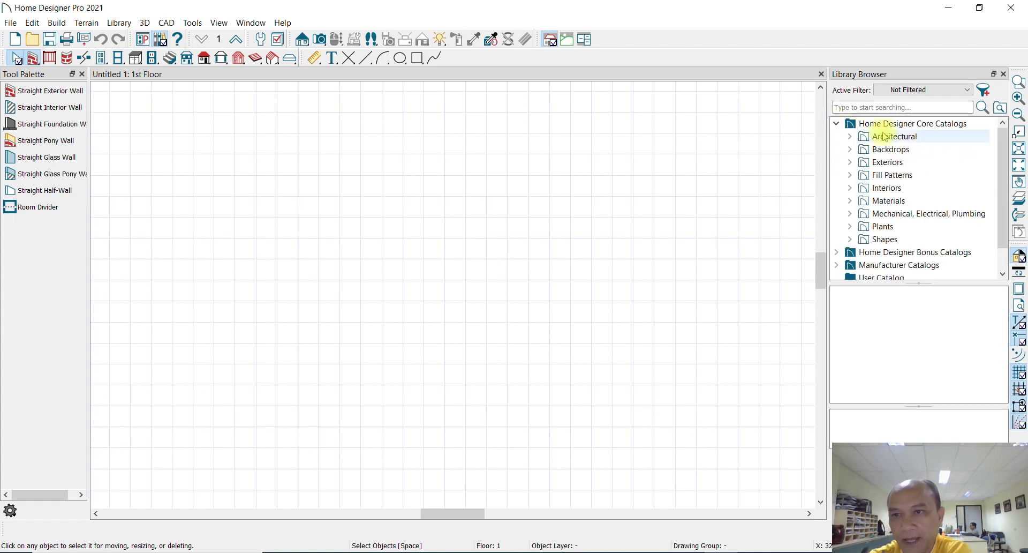
click(850, 137)
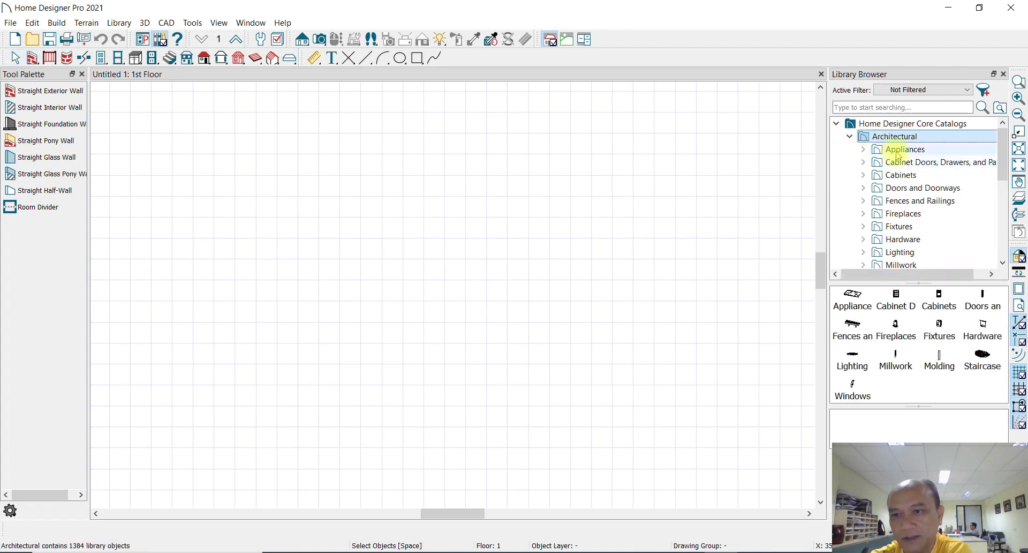
click(896, 150)
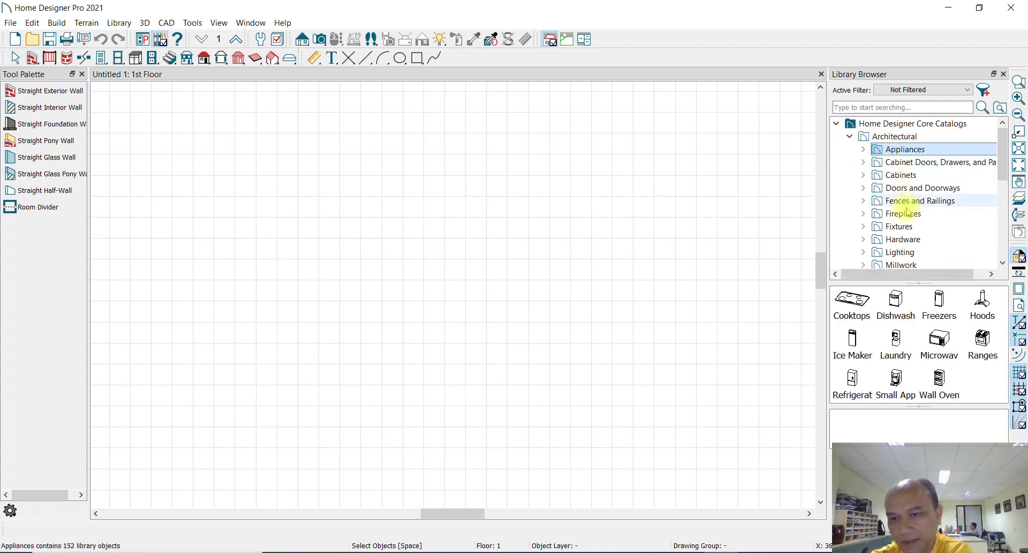
click(837, 124)
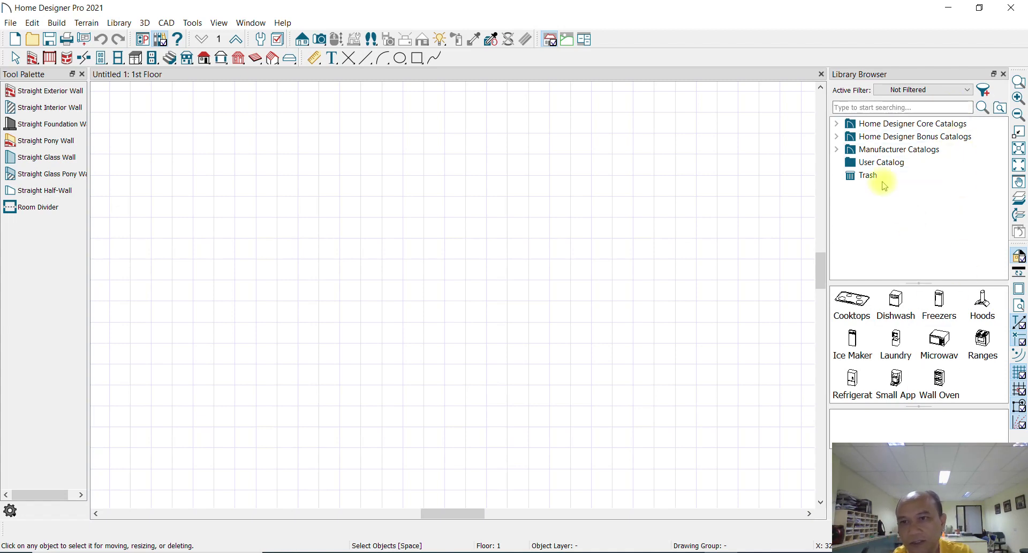
Browse Core Catalogs > Cabinets > Style Template Cabinets and view the Arts & Crafts set
click(837, 123)
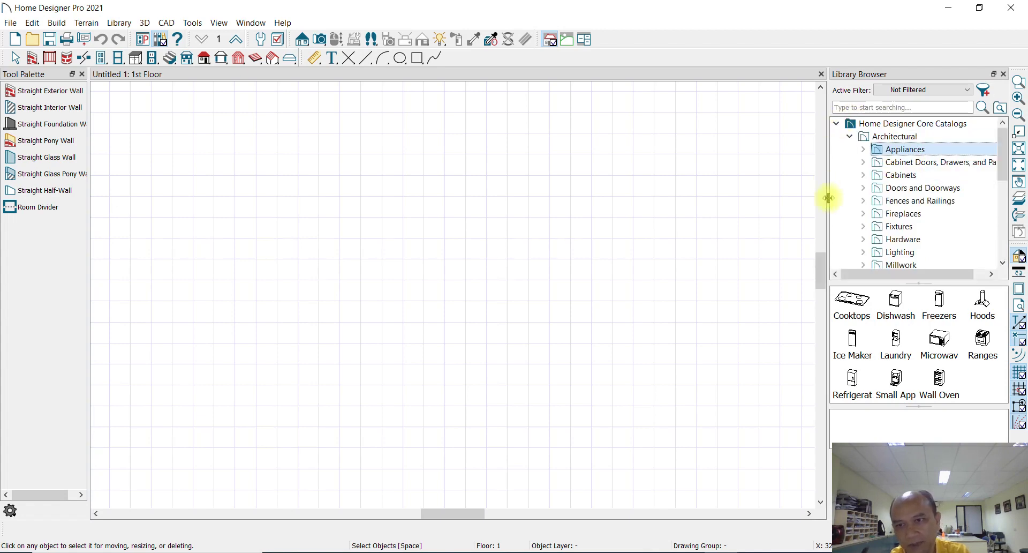
click(863, 175)
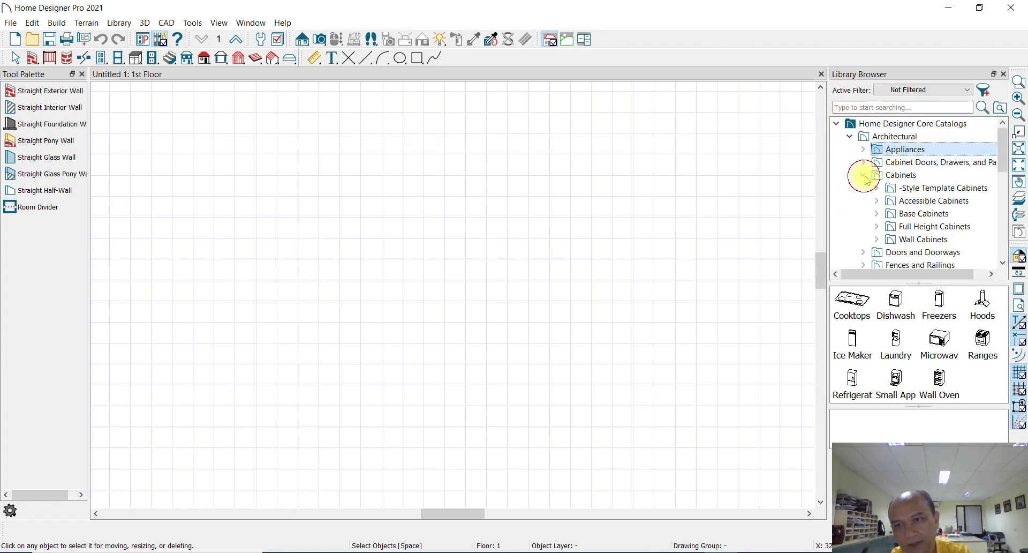
click(909, 188)
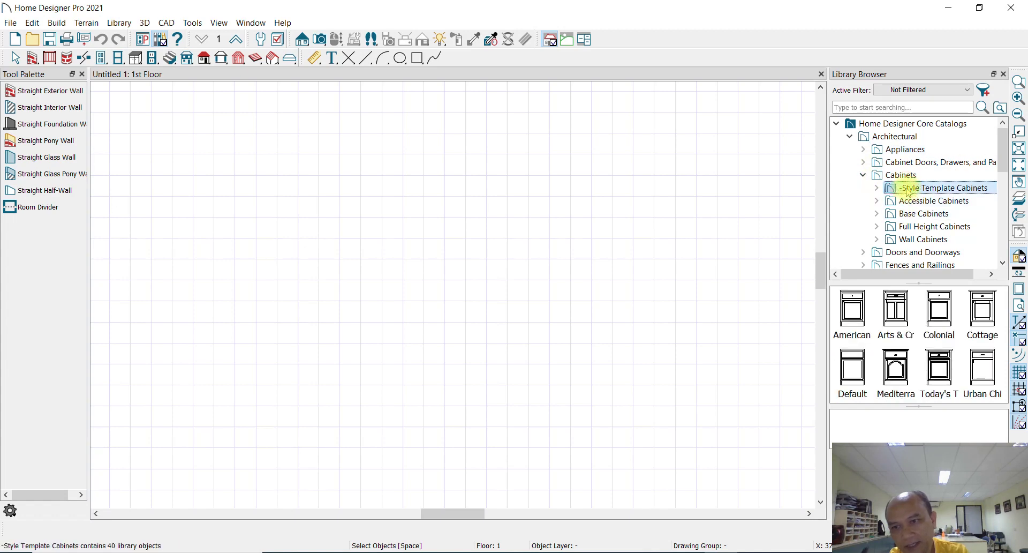
double_click(896, 321)
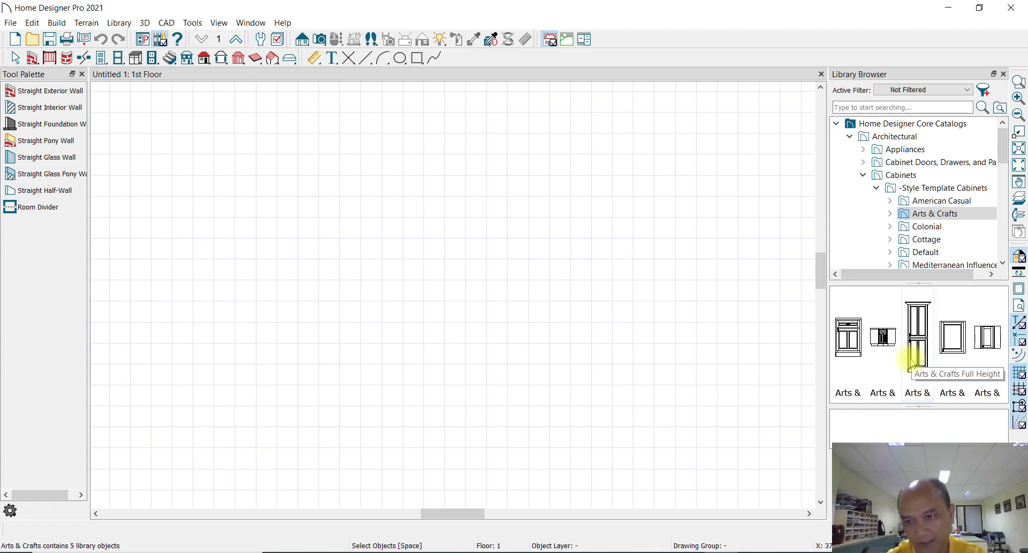
scroll(908, 172, down, 5)
scroll(909, 172, down, 3)
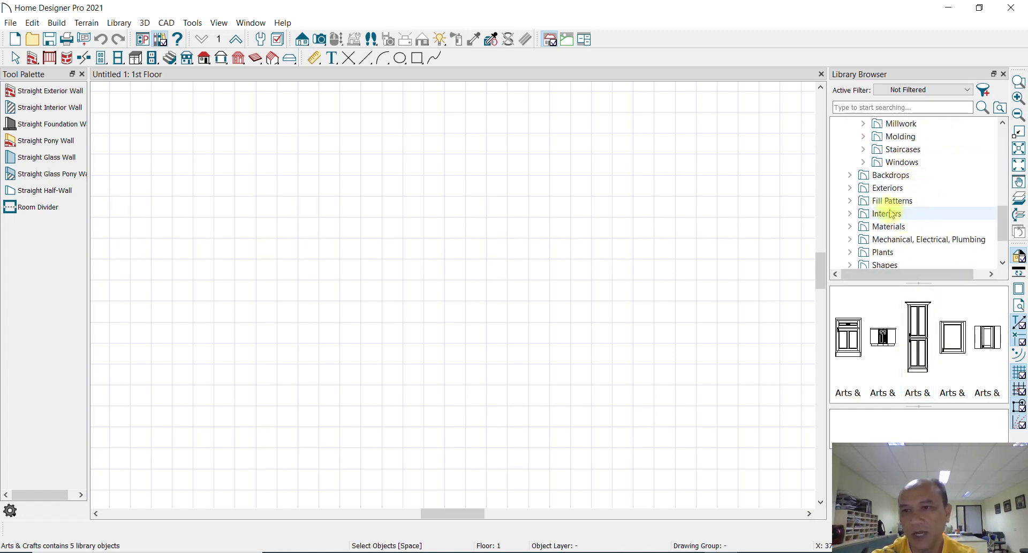
Preview the Blue Sky, Clear Sky and Farm Overlook backdrops, then scroll the tree back up
click(851, 176)
click(891, 188)
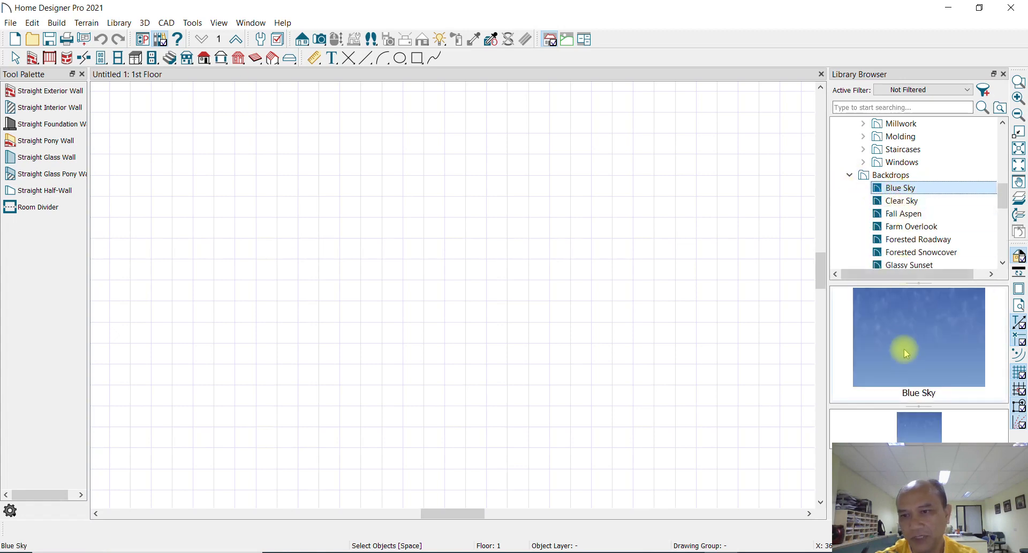
click(904, 202)
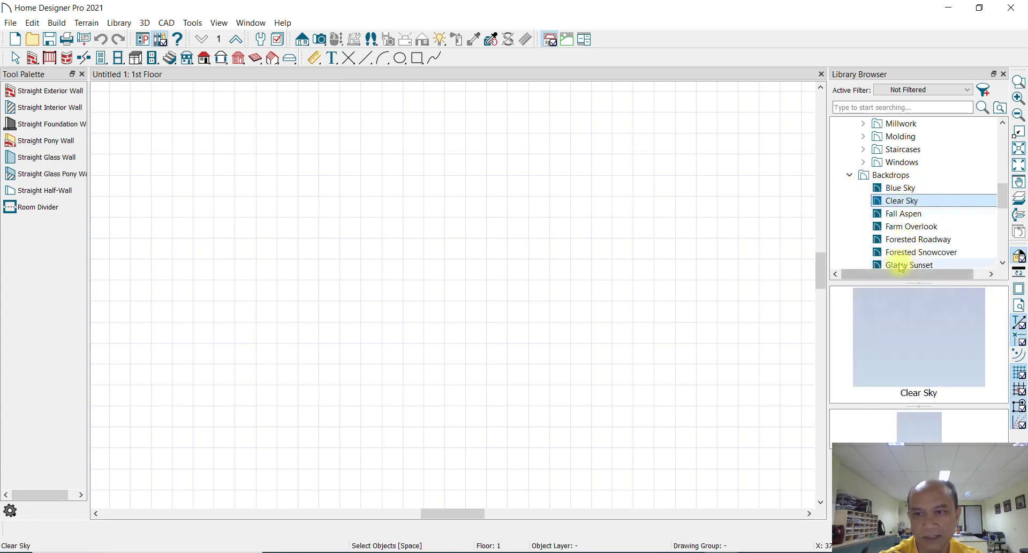
click(908, 227)
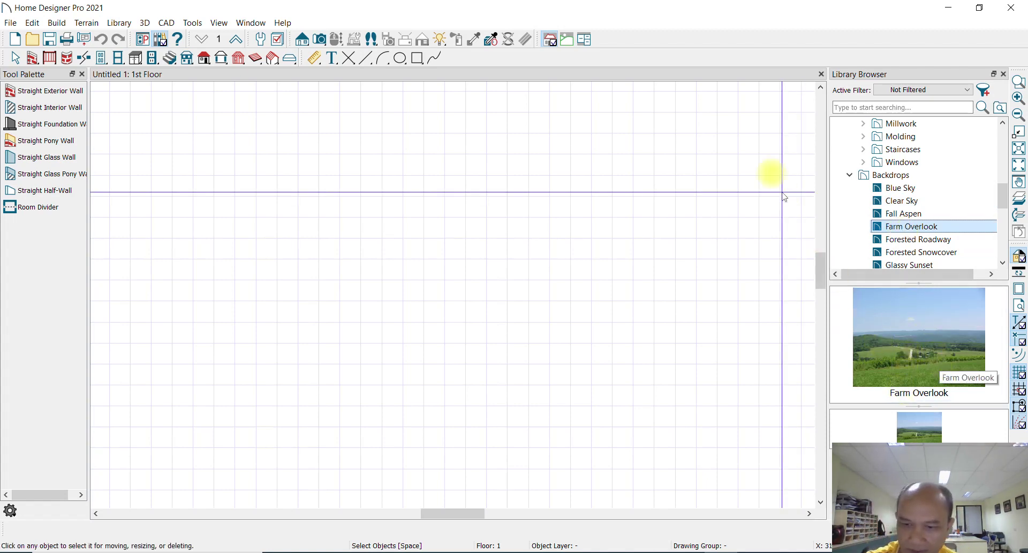
scroll(842, 197, up, 5)
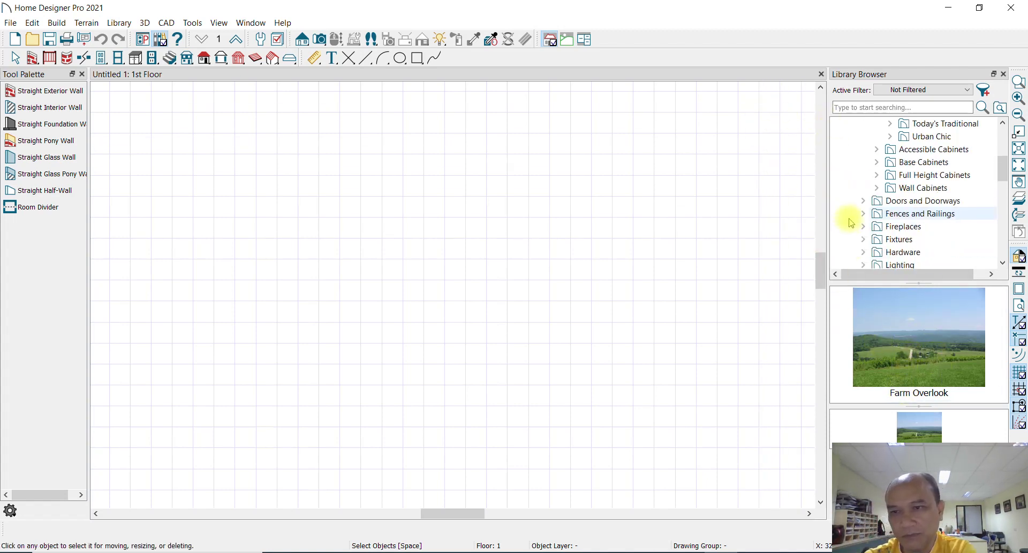
scroll(854, 222, up, 3)
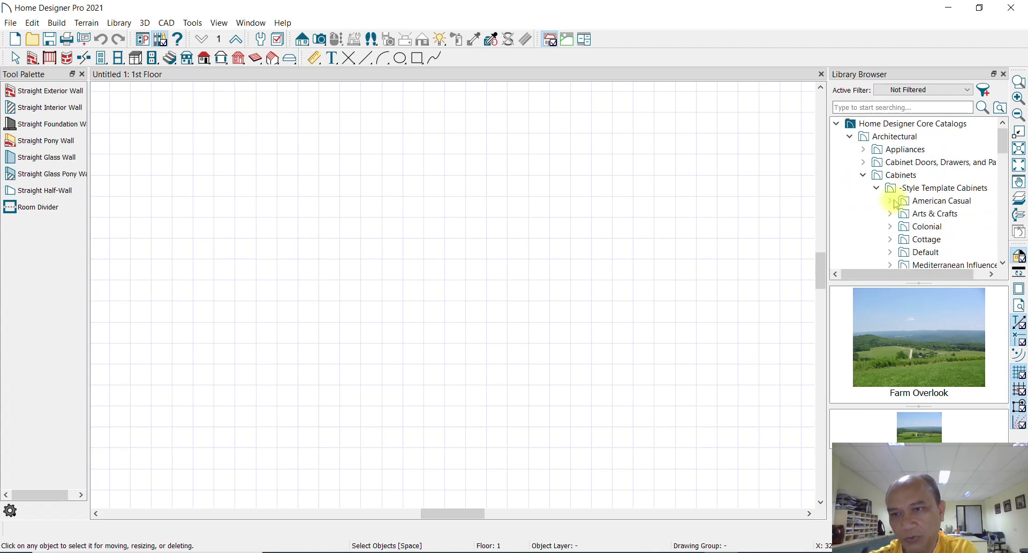
Collapse Architectural, Backdrops and Core Catalogs, then pick the Straight Exterior Wall tool
click(851, 137)
click(850, 150)
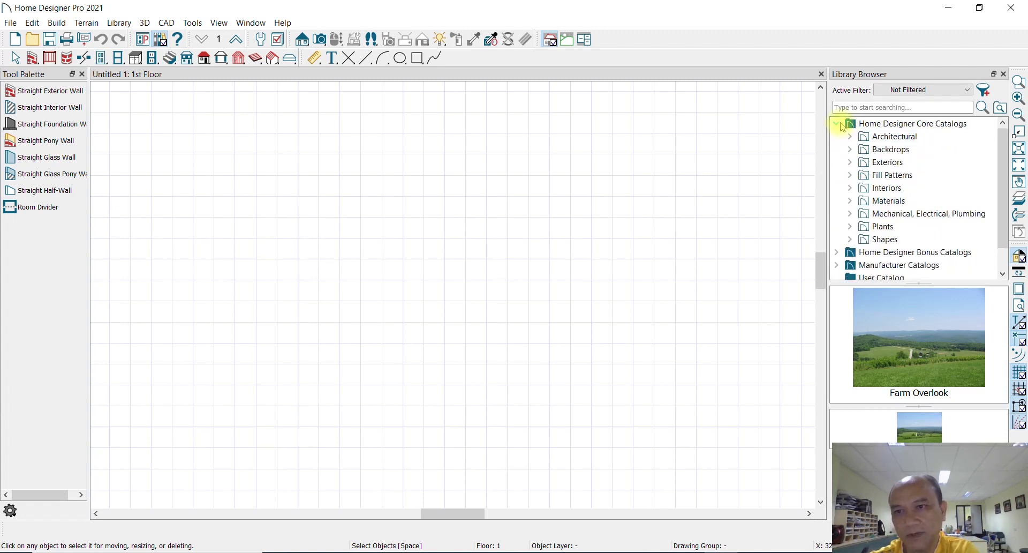
click(836, 123)
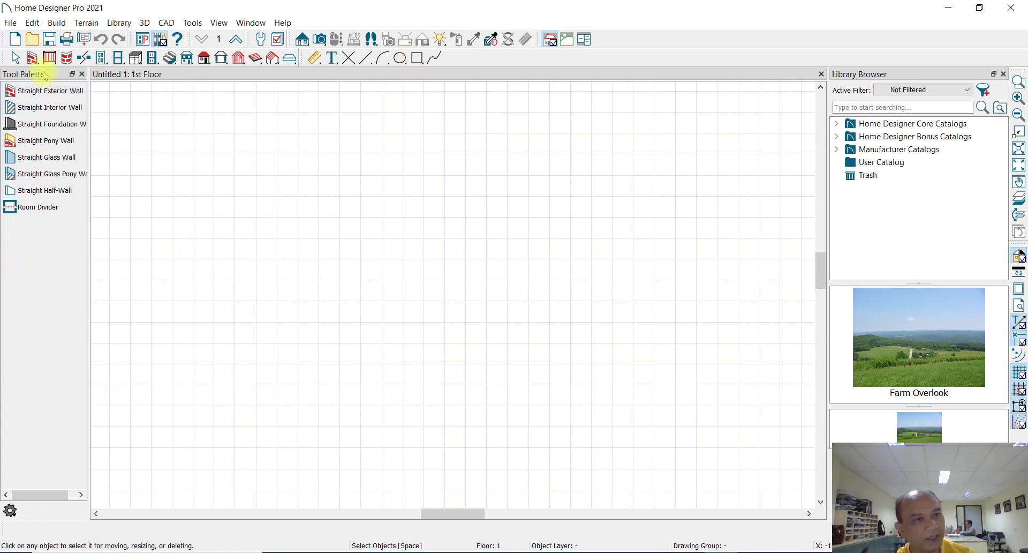
click(32, 58)
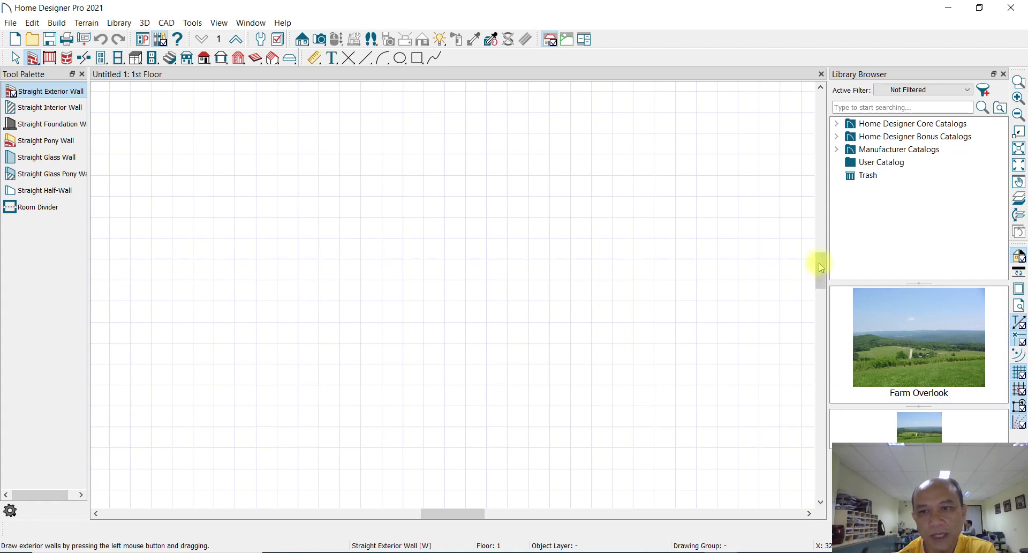
Show the camera view tools in the tool palette, then return to Select Objects
mouse_move(820, 268)
mouse_down()
mouse_move(815, 188)
mouse_move(816, 285)
mouse_up()
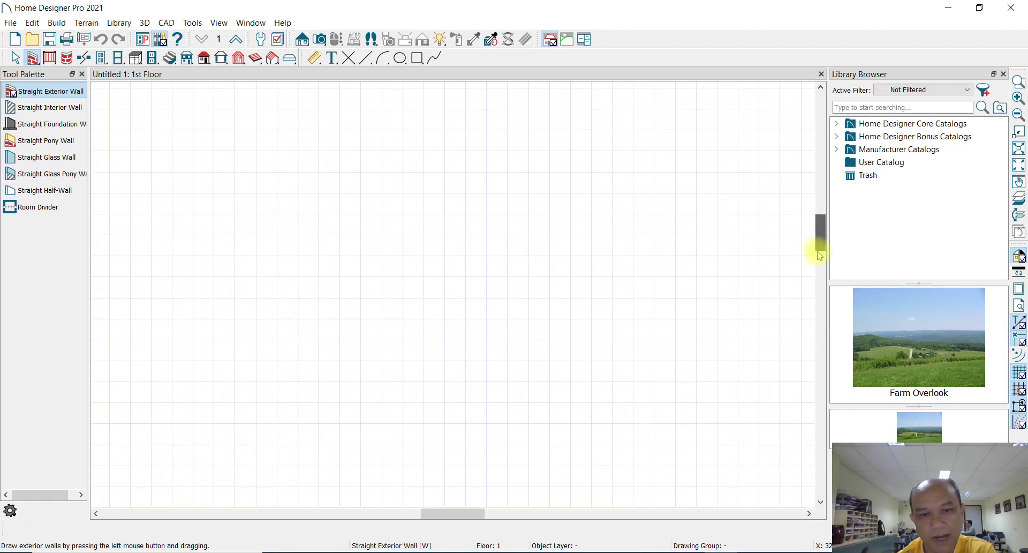
drag(452, 512, 412, 511)
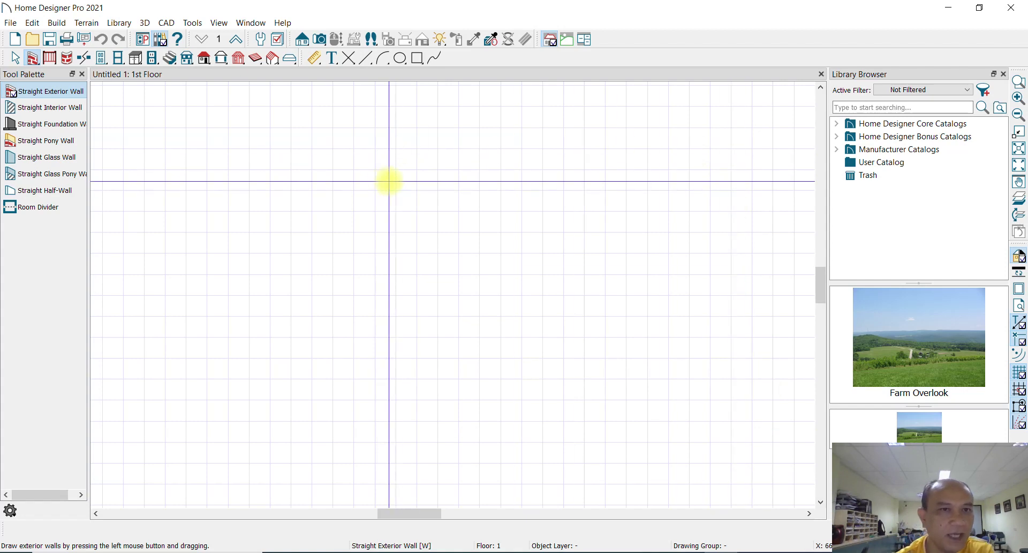
click(318, 41)
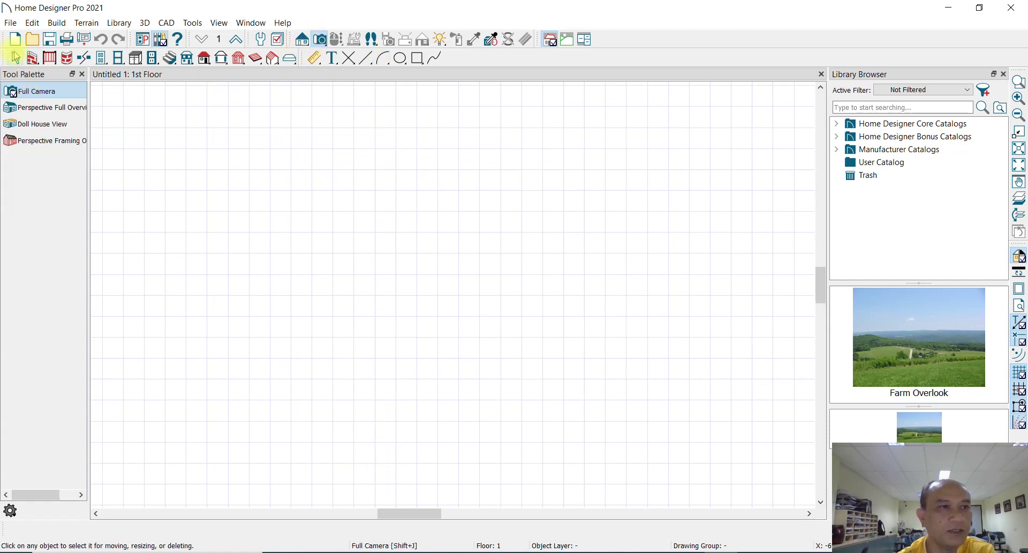
click(15, 58)
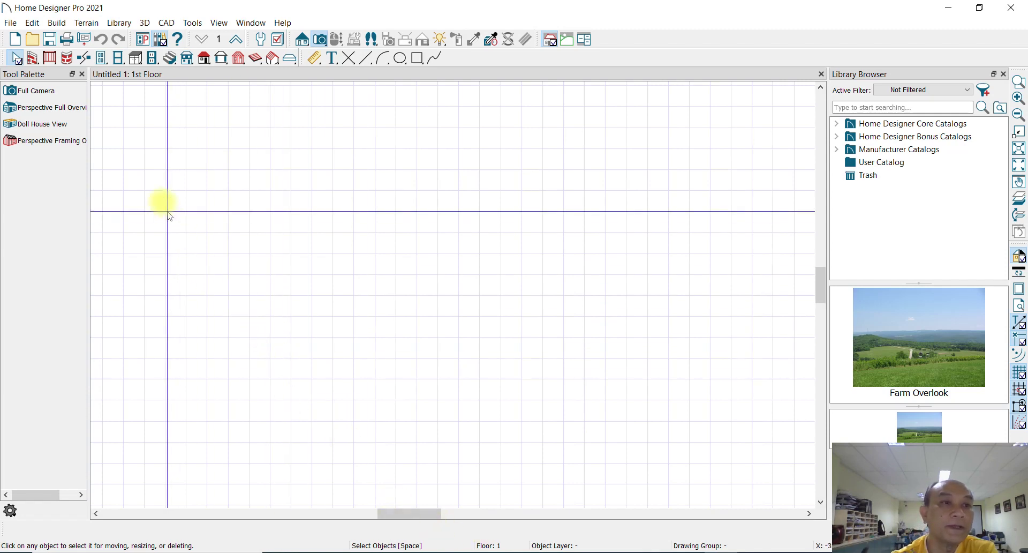
Place a 600-wide base cabinet on the 1st Floor plan and select it
click(135, 58)
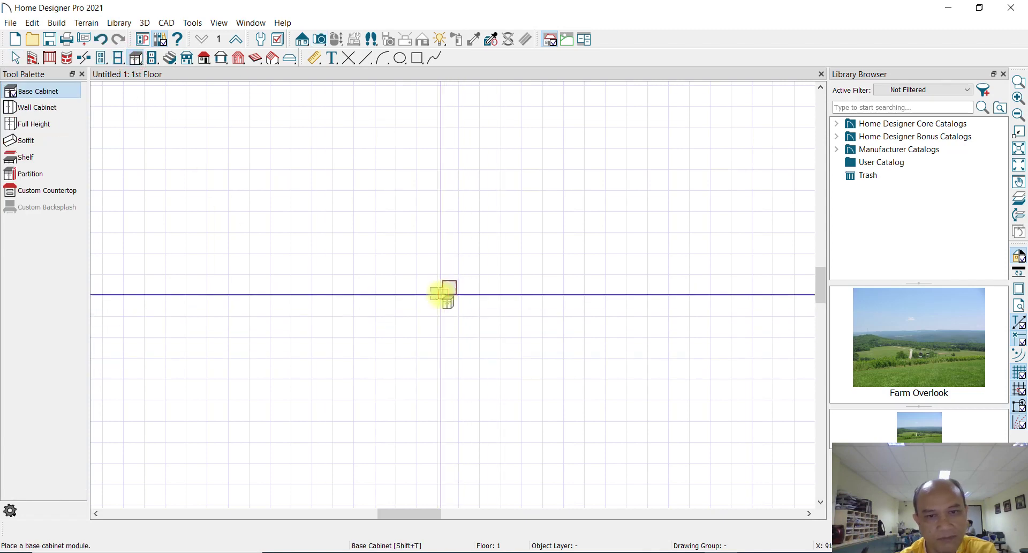
scroll(466, 332, up, 2)
scroll(450, 241, up, 2)
click(442, 260)
scroll(441, 259, up, 1)
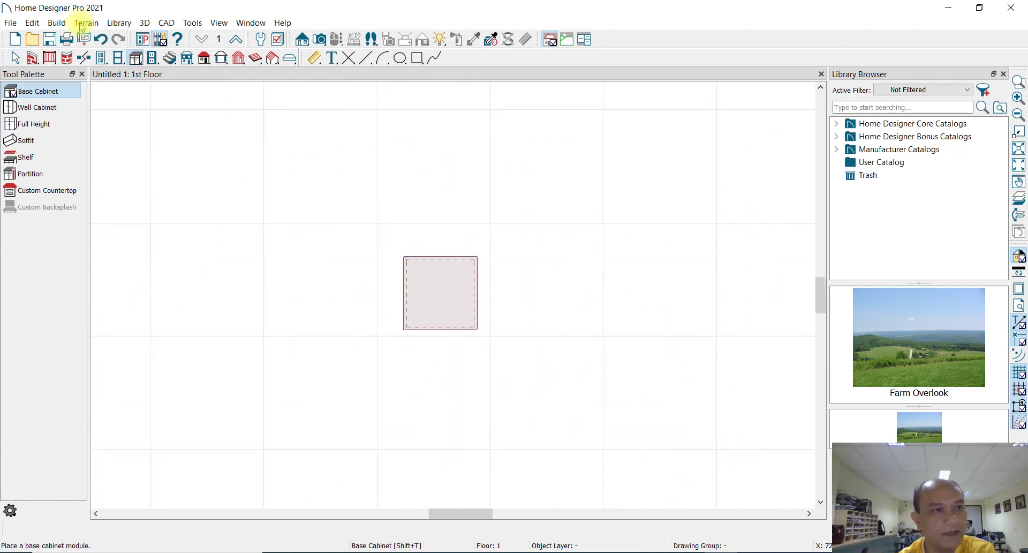
key(space)
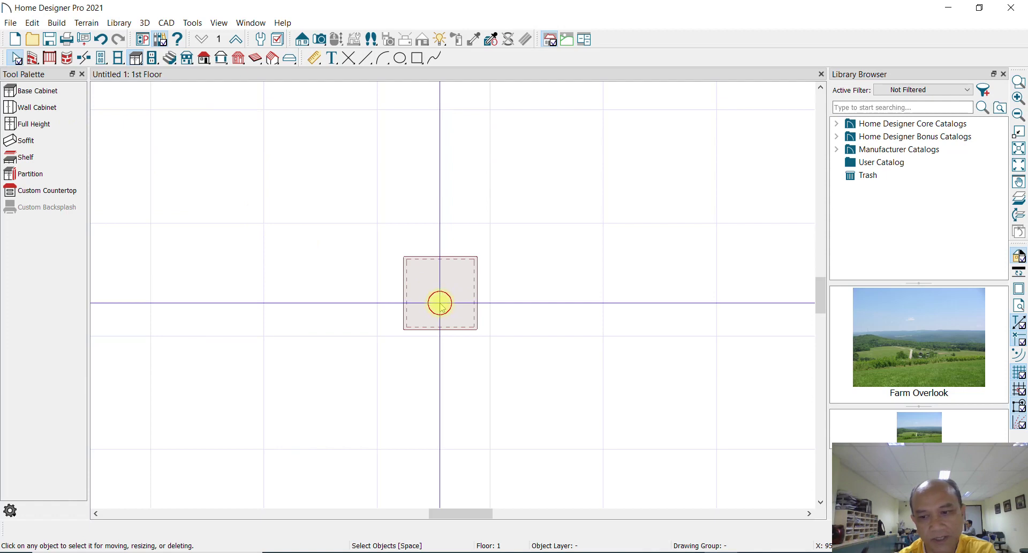
click(440, 303)
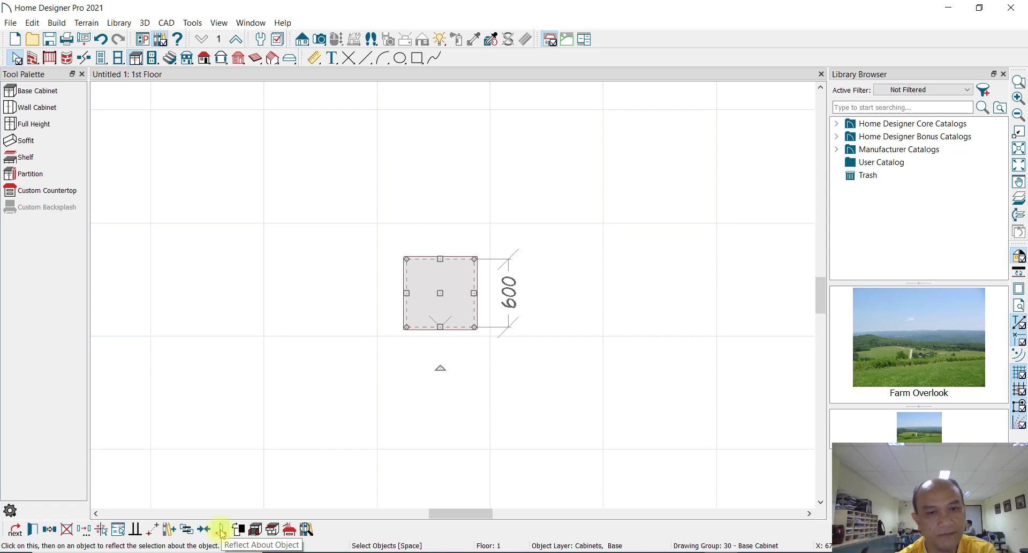
Draw a 2780-long horizontal exterior wall below the cabinet and select it
click(34, 58)
drag(260, 382, 577, 383)
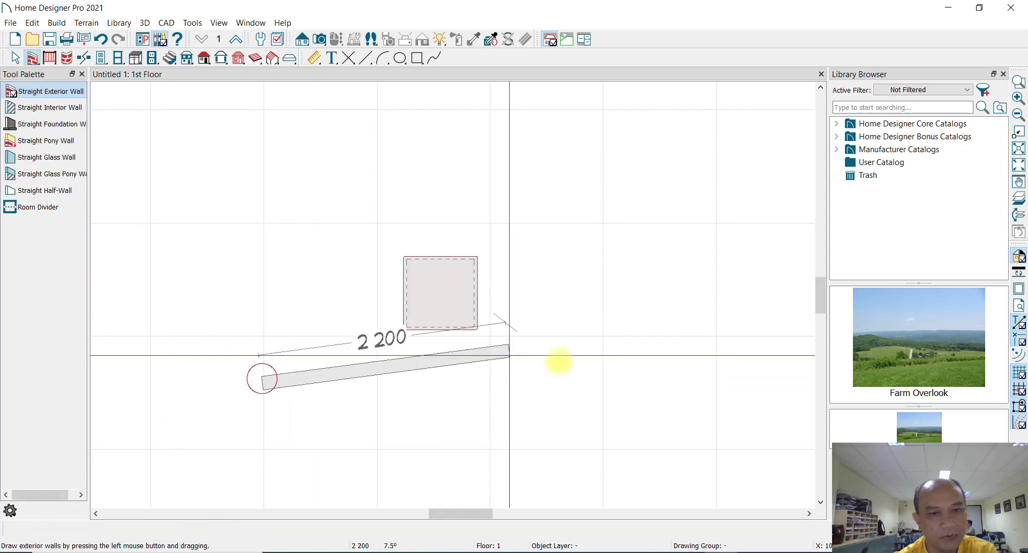
click(15, 57)
click(426, 384)
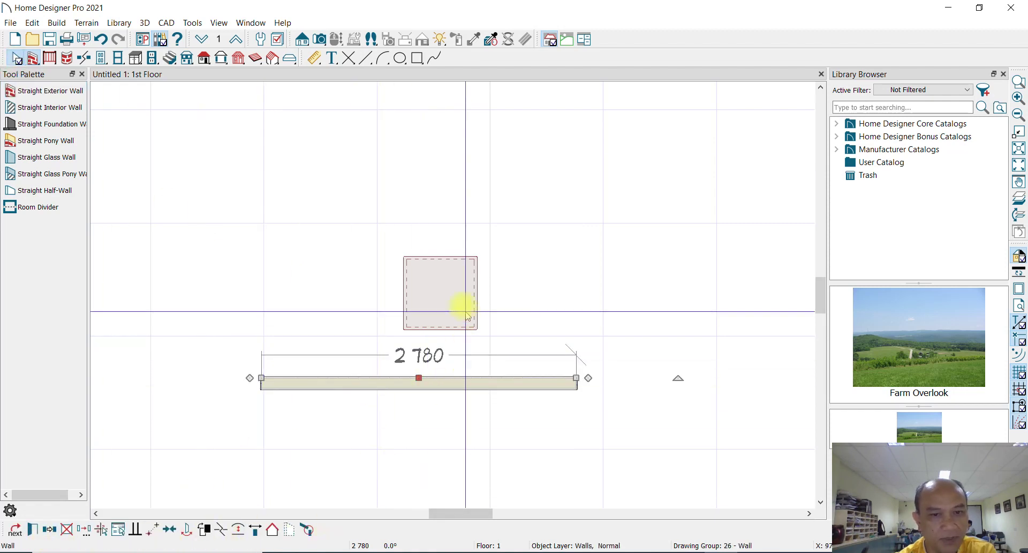
Select the cabinet and wall to check their dimensions, then dismiss the download manager warning
click(437, 292)
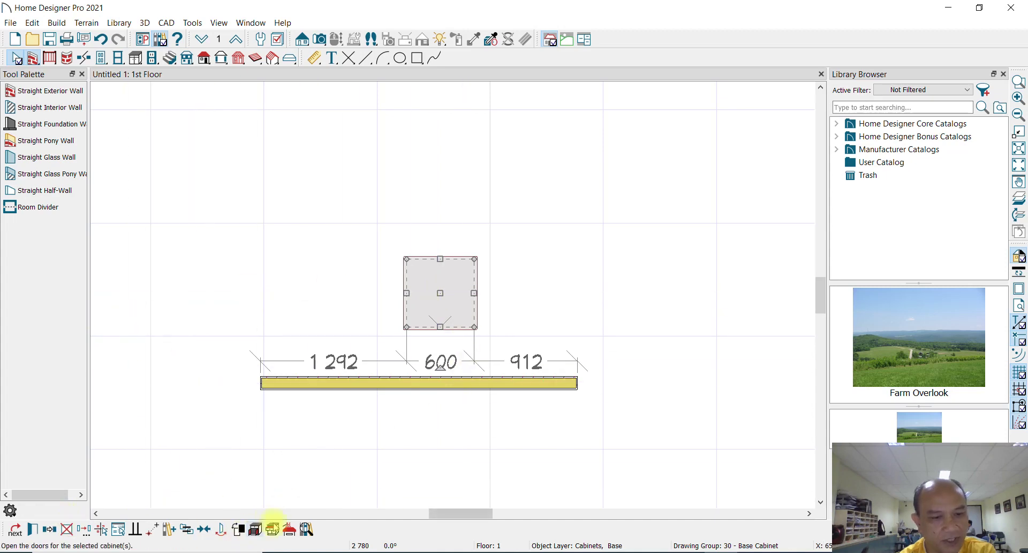
click(362, 383)
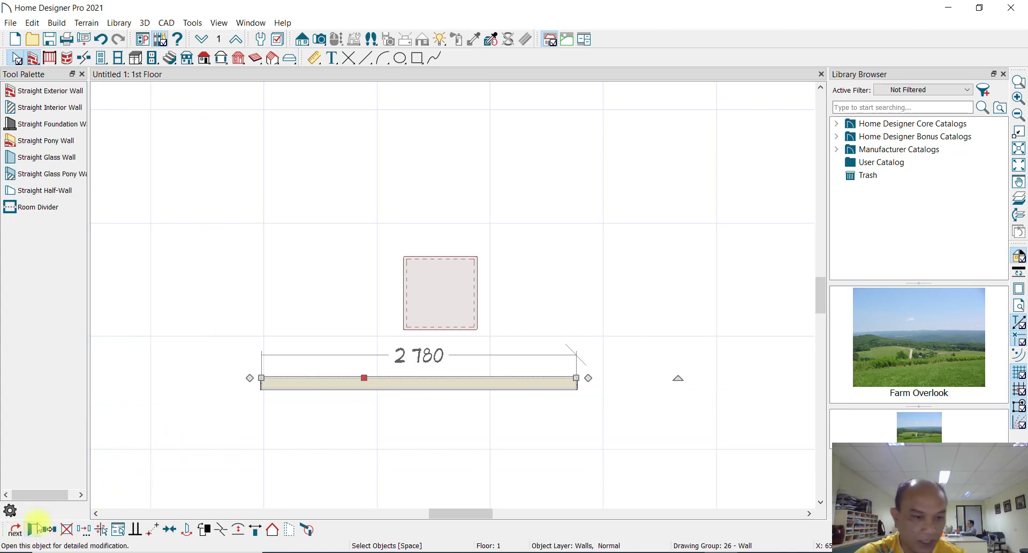
click(306, 529)
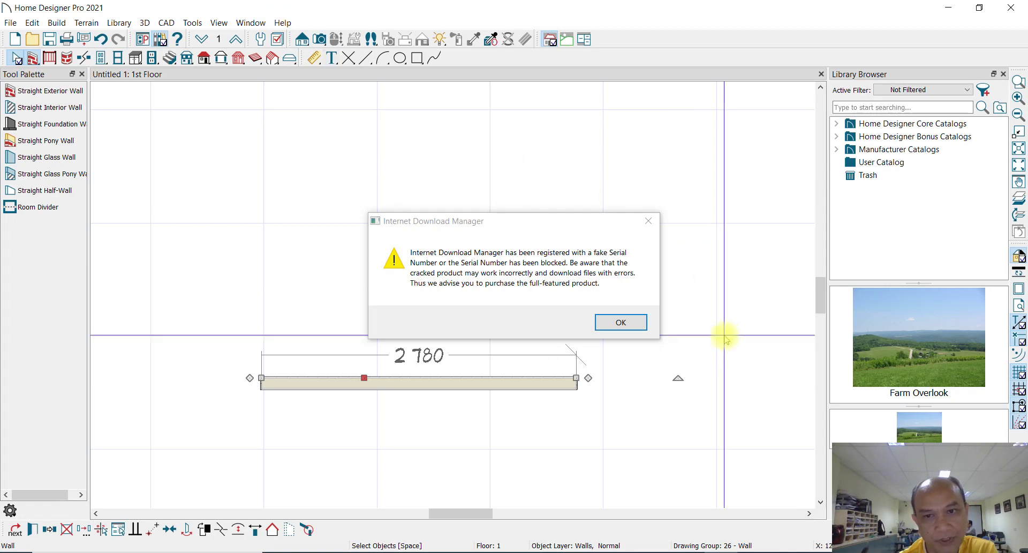
click(648, 222)
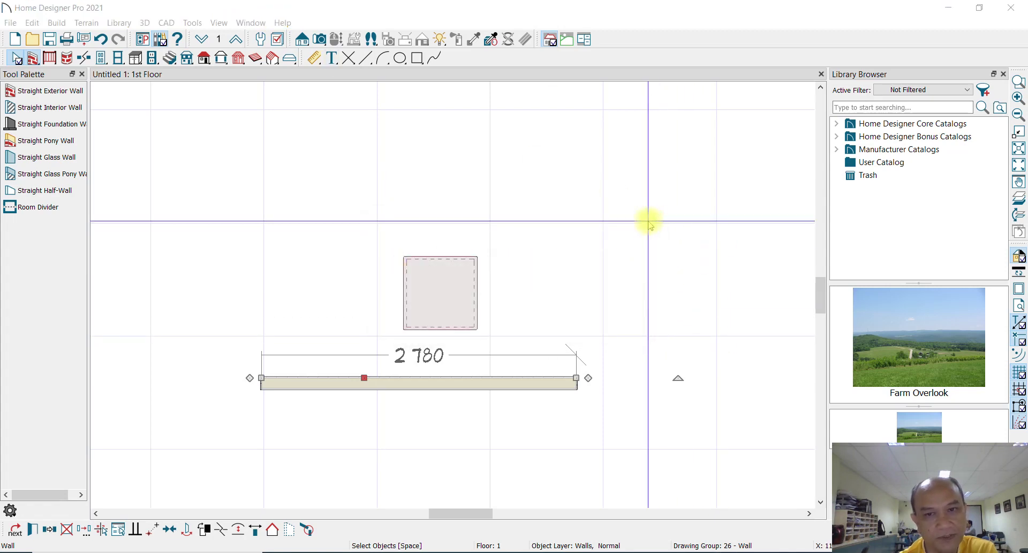
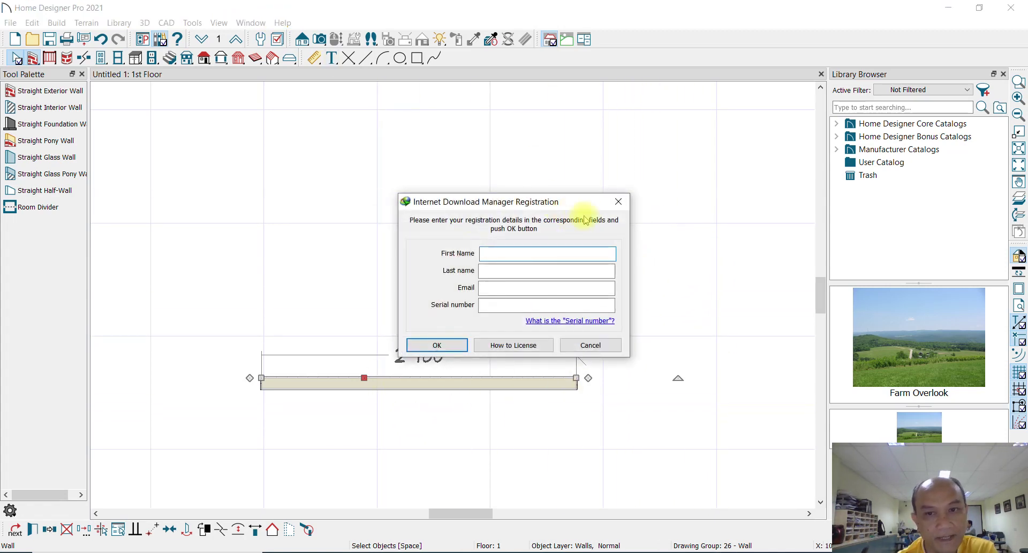
Cancel the Internet Download Manager Registration dialog so the 1st-floor plan is visible
click(619, 203)
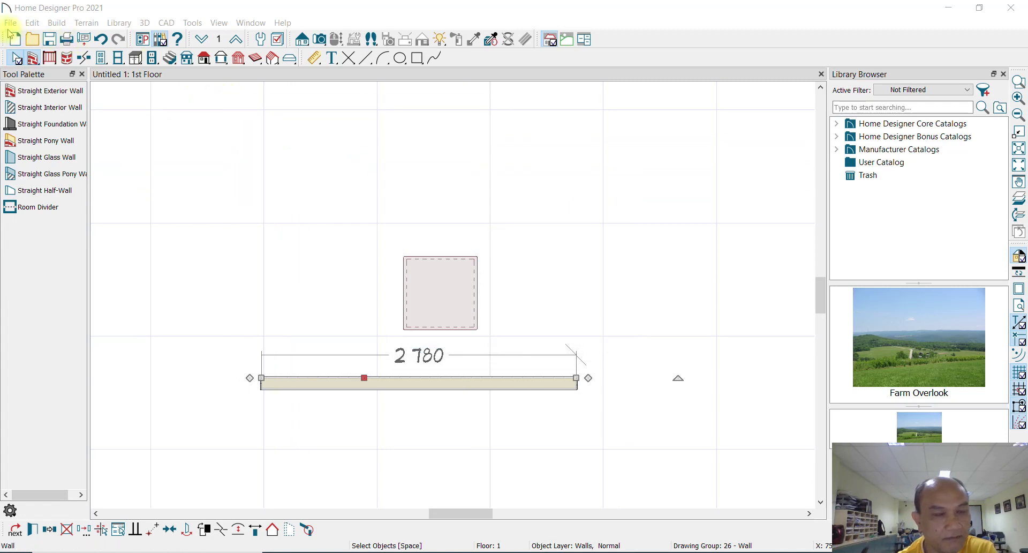